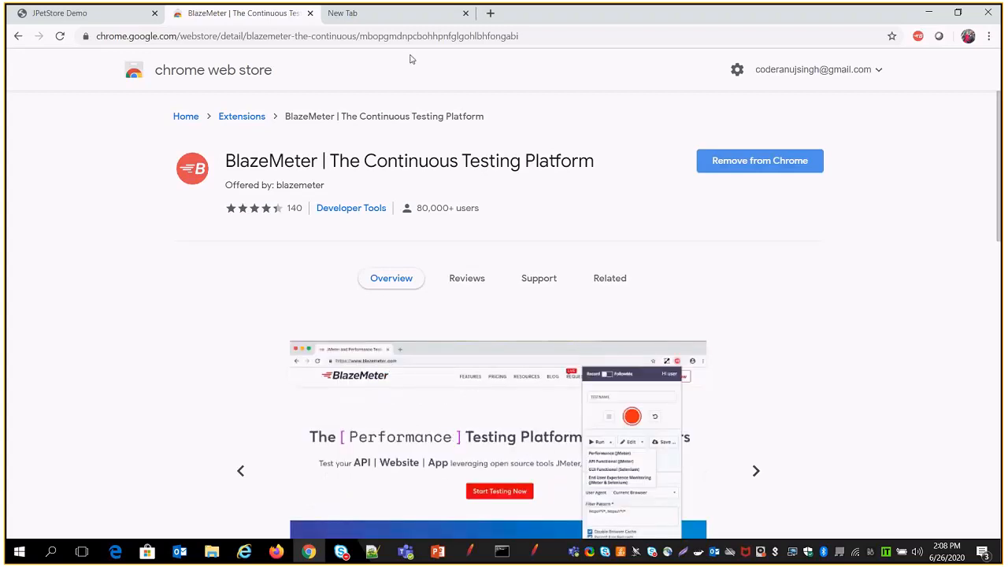
- Open the BlazeMeter recorder from the blank browser page and name the recording JPET_RECORDING
{"action": "left_click", "coordinate": [349, 13]}
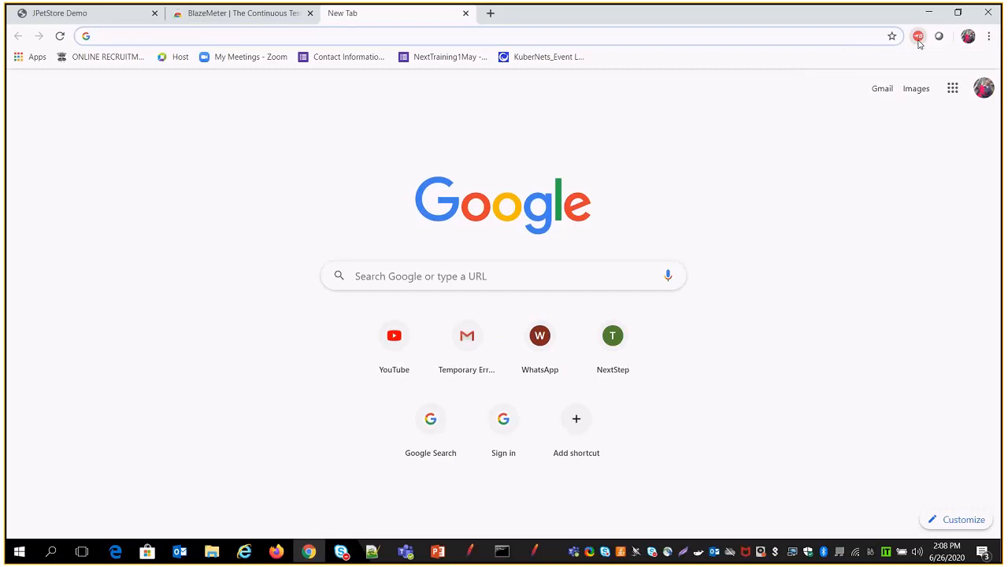
{"action": "left_click", "coordinate": [918, 39]}
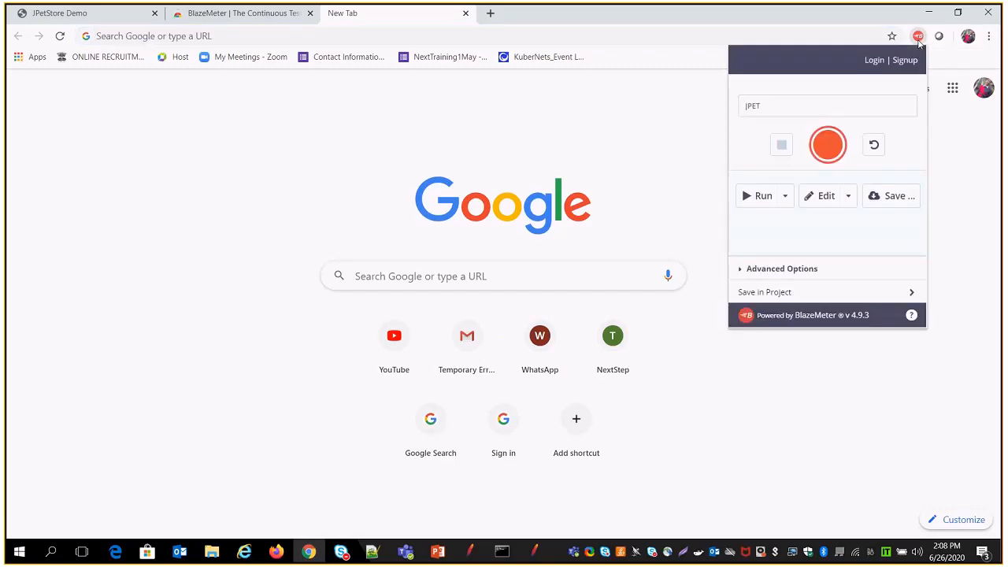
{"action": "left_click", "coordinate": [101, 14]}
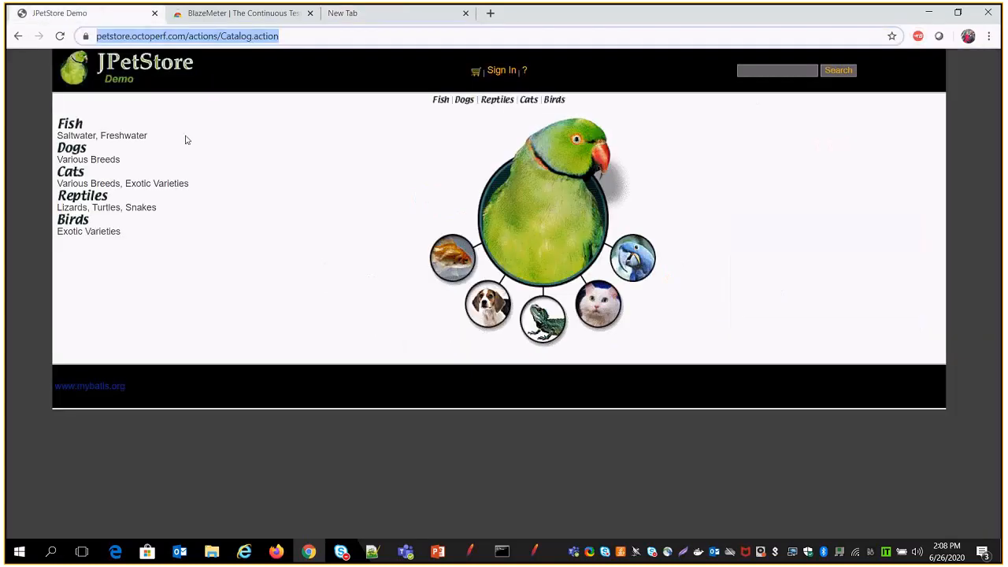
{"action": "left_click", "coordinate": [374, 20]}
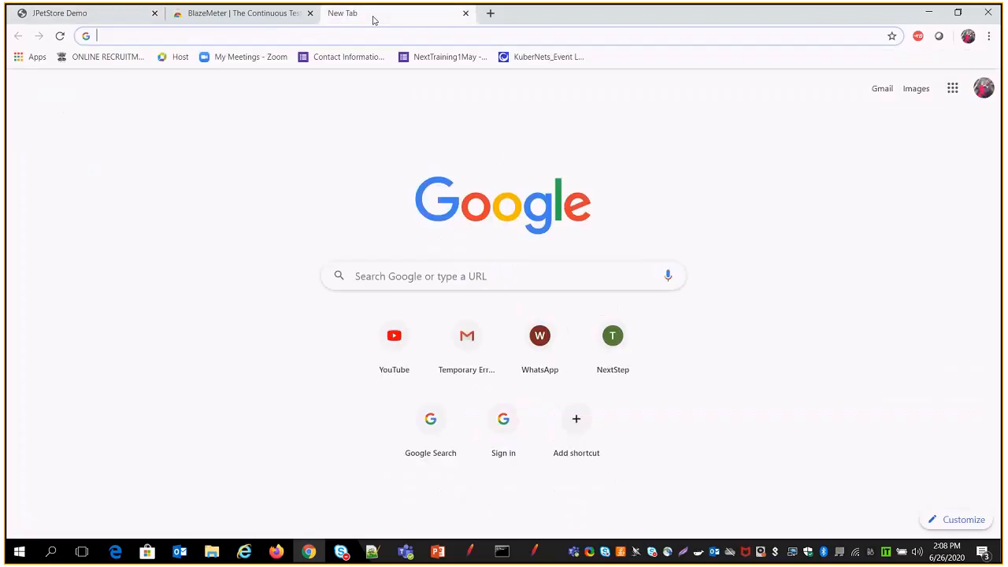
{"action": "left_click", "coordinate": [918, 38]}
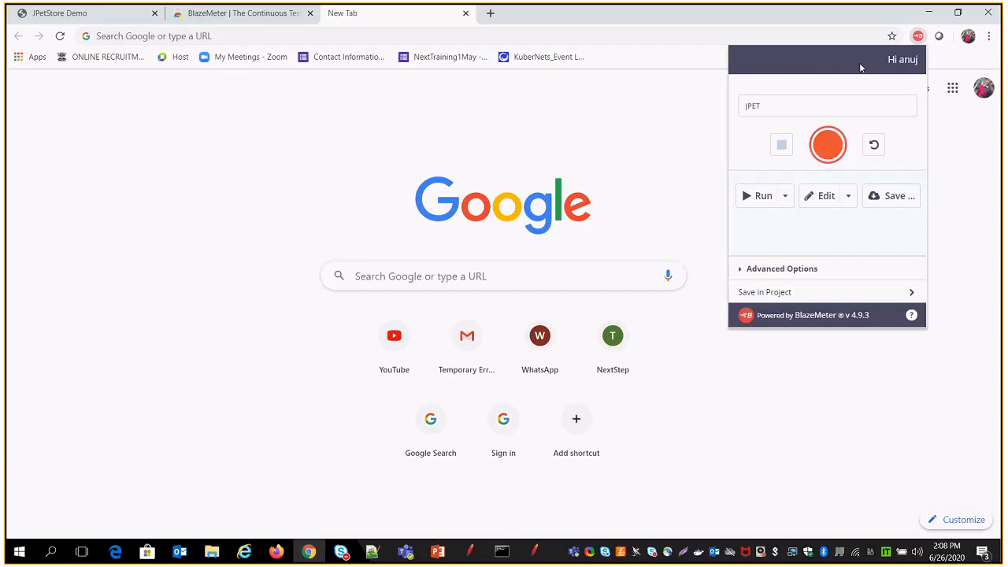
{"action": "double_click", "coordinate": [849, 105]}
{"action": "type", "text": "JPET_RECORDING"}
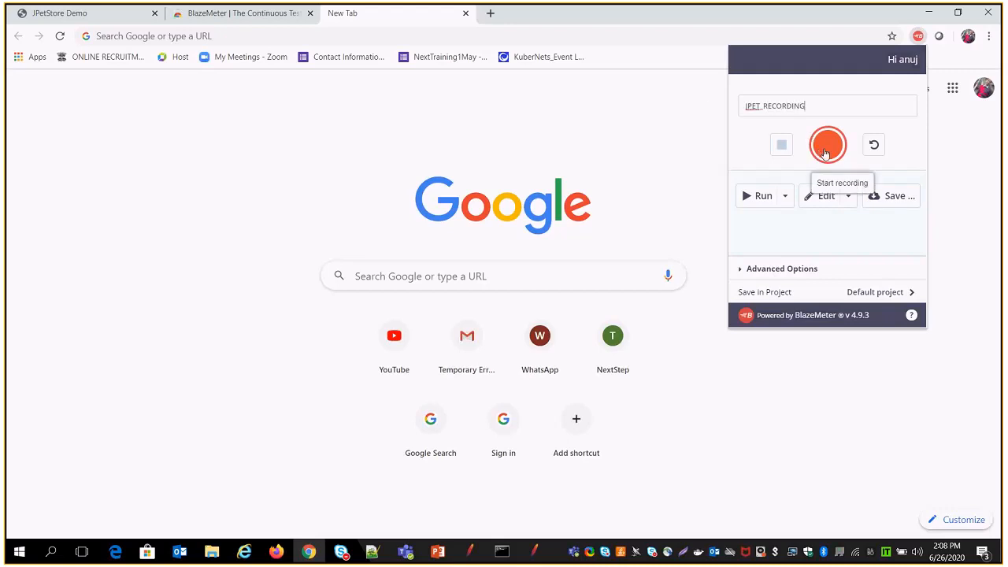
{"action": "left_click", "coordinate": [123, 13]}
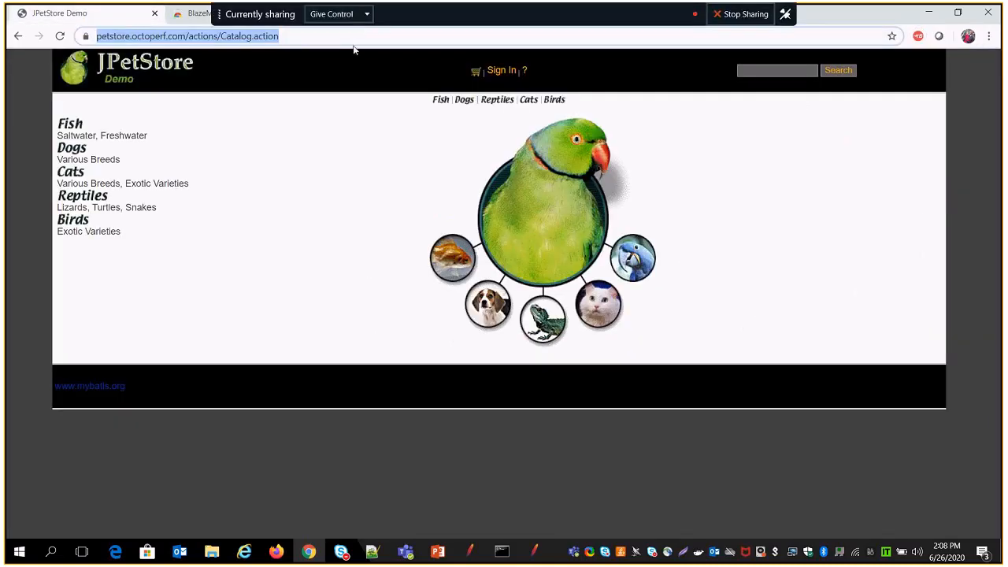
{"action": "left_click", "coordinate": [361, 16]}
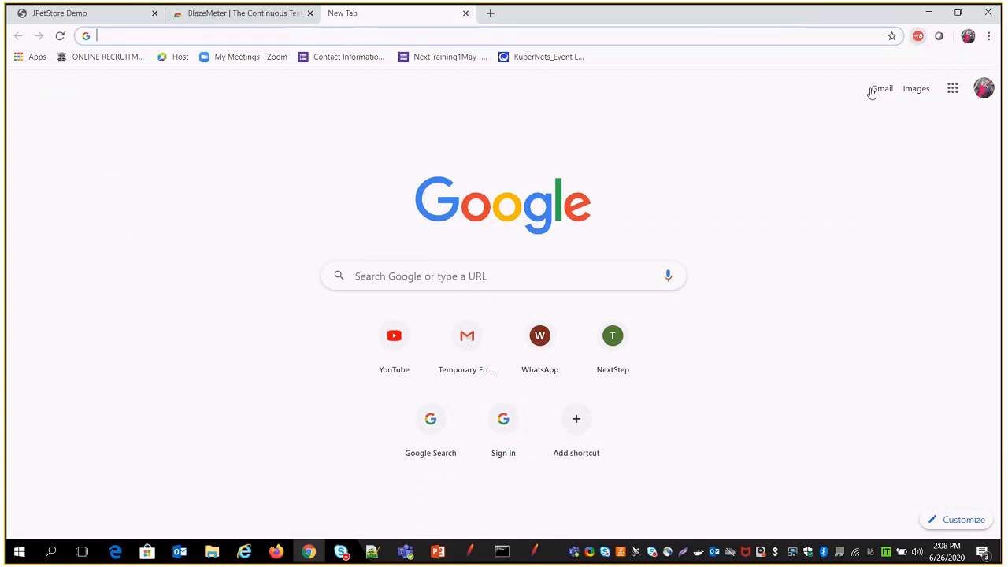
{"action": "left_click", "coordinate": [918, 35]}
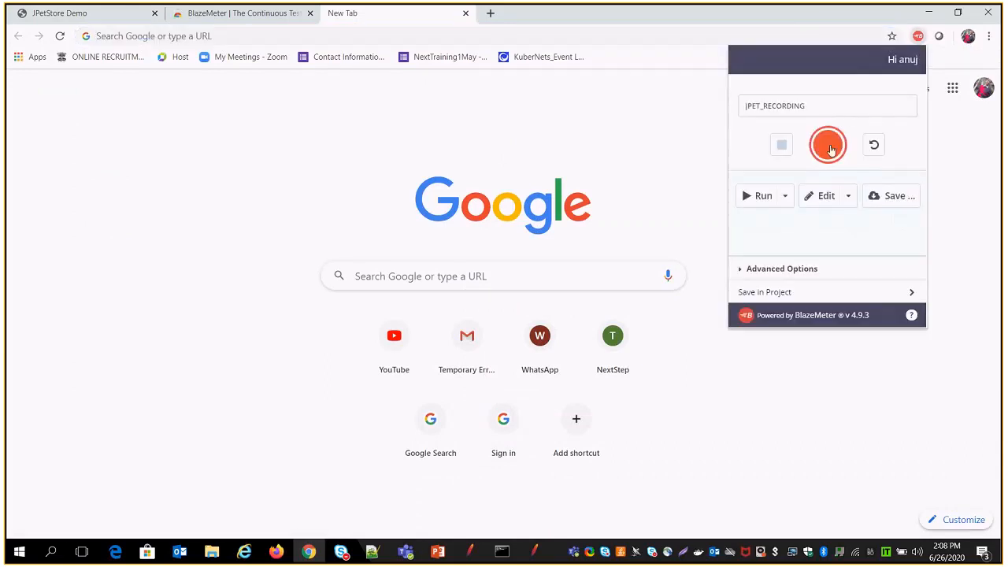
{"action": "left_click", "coordinate": [378, 35]}
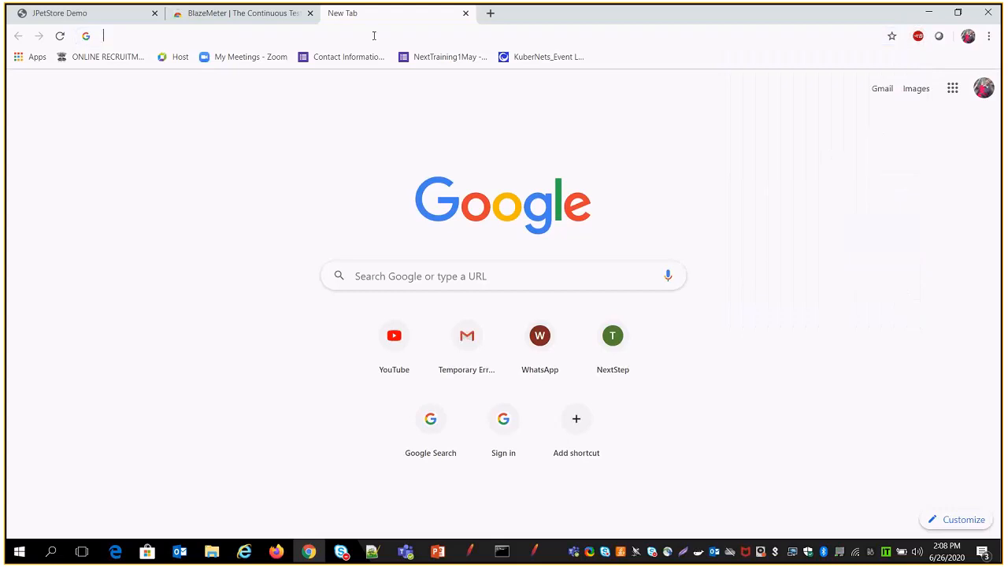
{"action": "type", "text": "https://petstore.octoperf.com/actions/Catalog.action"}
{"action": "key", "text": "Return"}
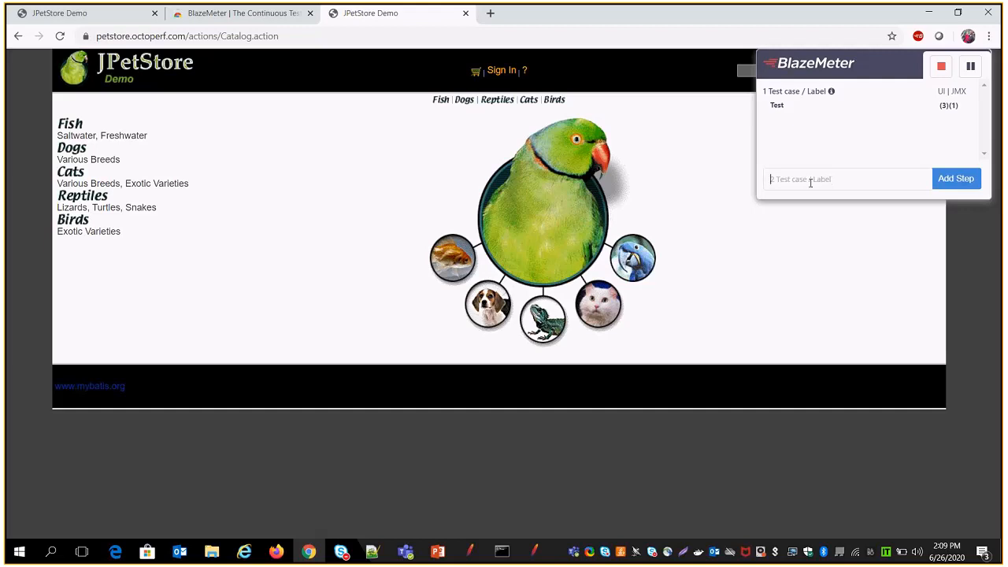
- Add the recording label 02_Category and open the Birds category of the pet store
{"action": "type", "text": "02_Categor"}
{"action": "key", "text": "BackSpace"}
{"action": "key", "text": "BackSpace"}
{"action": "type", "text": "ory"}
{"action": "left_click", "coordinate": [953, 179]}
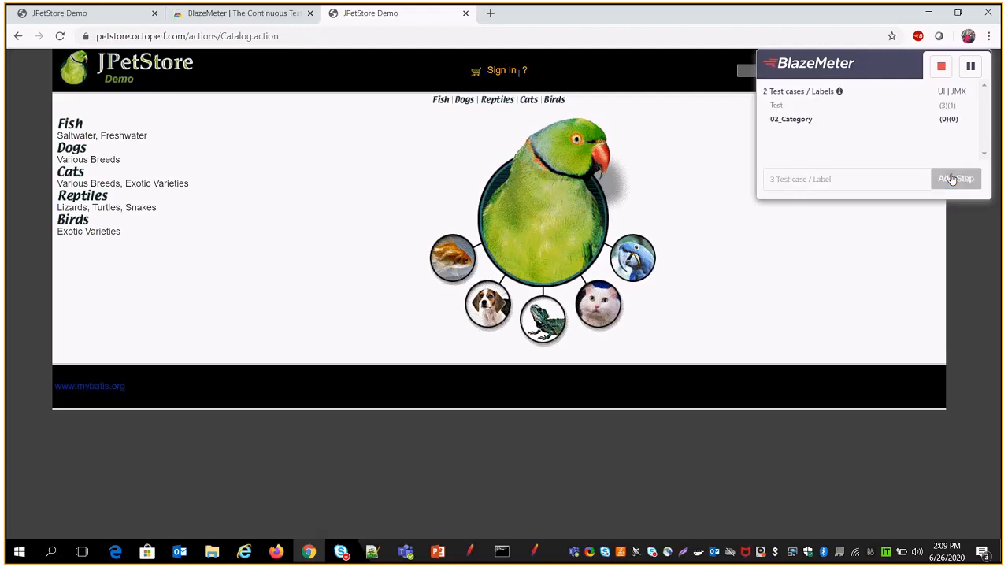
{"action": "left_click", "coordinate": [84, 230]}
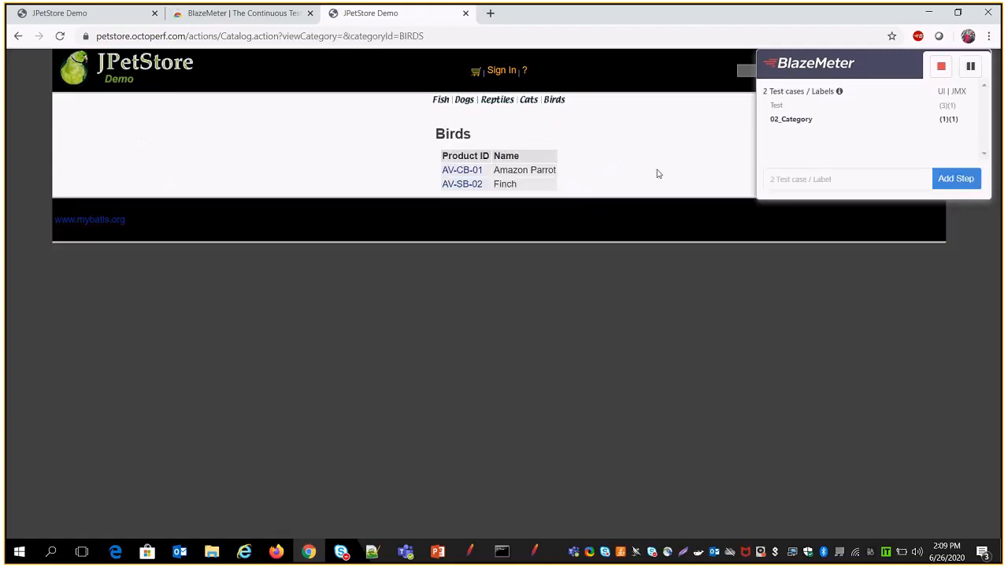
- Add the recording label 03_ProductID and open the Amazon Parrot product AV-CB-01
{"action": "type", "text": "03_ProductID"}
{"action": "left_click", "coordinate": [956, 180]}
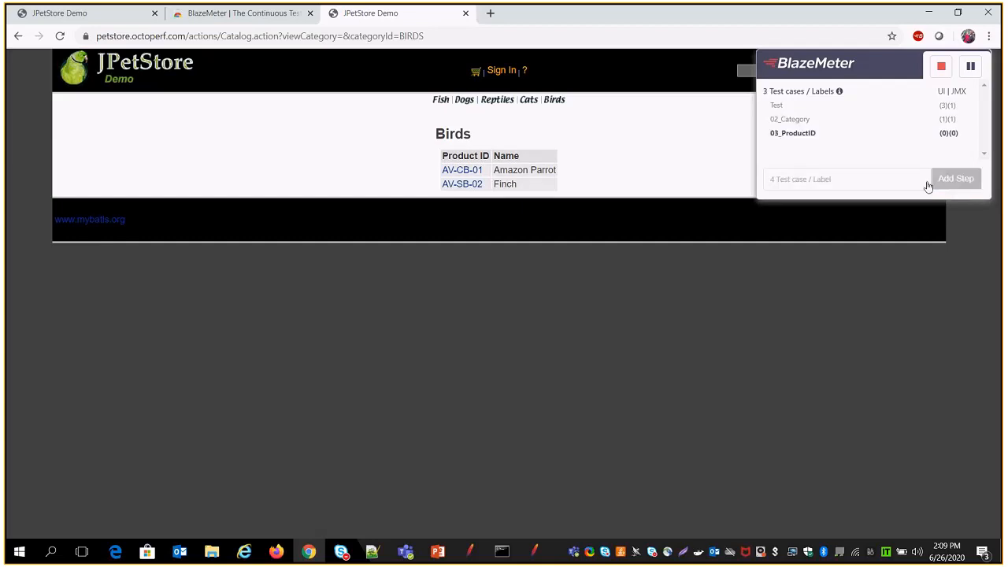
{"action": "left_click", "coordinate": [472, 171]}
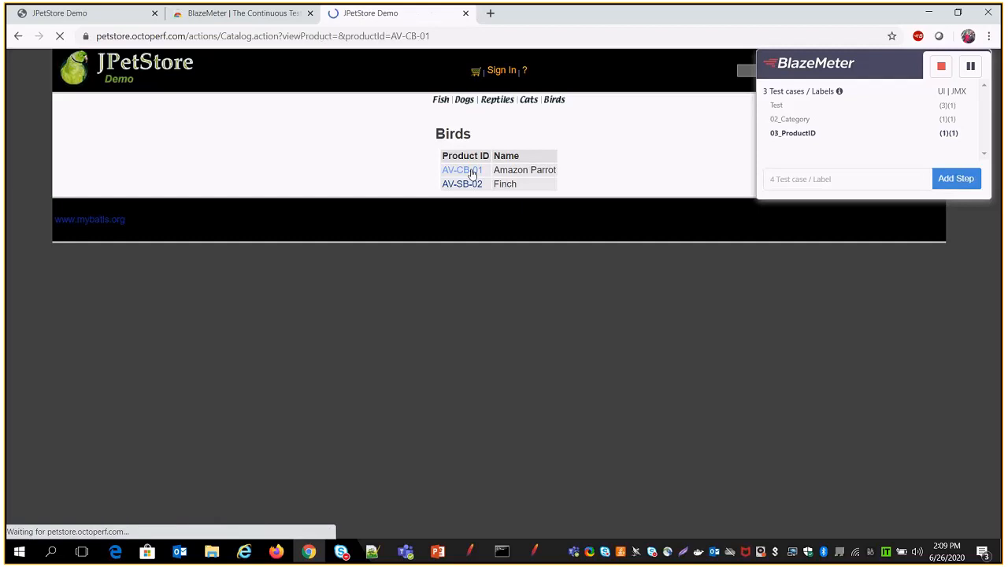
- Add the recording label 04_AddCart and put the Adult Male Amazon Parrot in the shopping cart
{"action": "left_click", "coordinate": [808, 184]}
{"action": "type", "text": "04_A"}
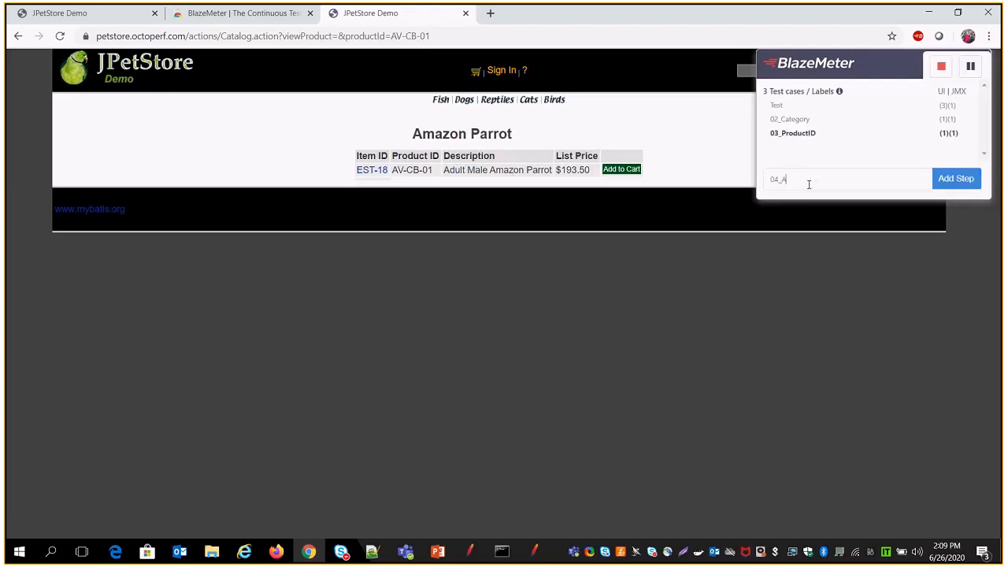
{"action": "type", "text": "ddA"}
{"action": "key", "text": "BackSpace"}
{"action": "type", "text": "Cart"}
{"action": "left_click", "coordinate": [952, 179]}
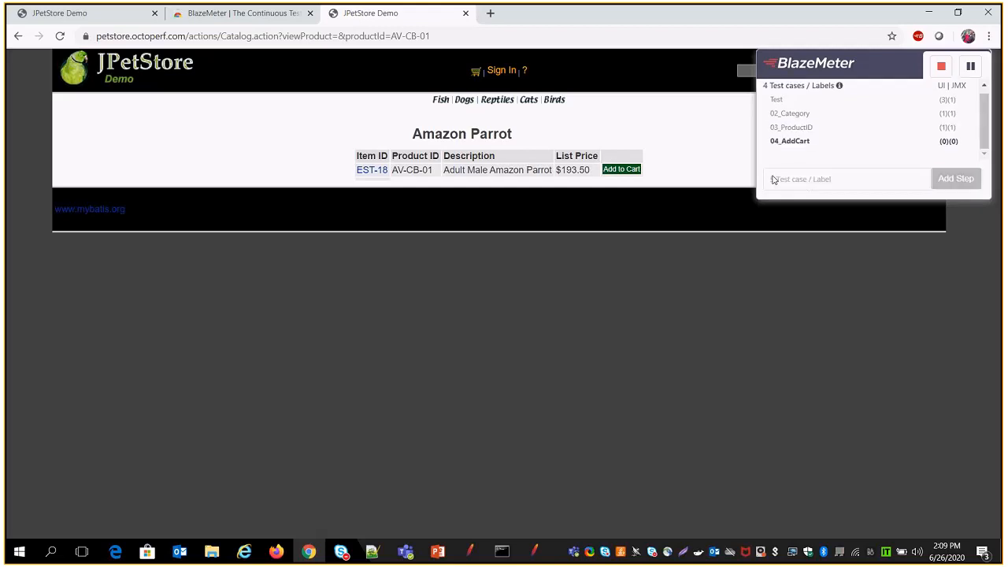
{"action": "left_click", "coordinate": [621, 170]}
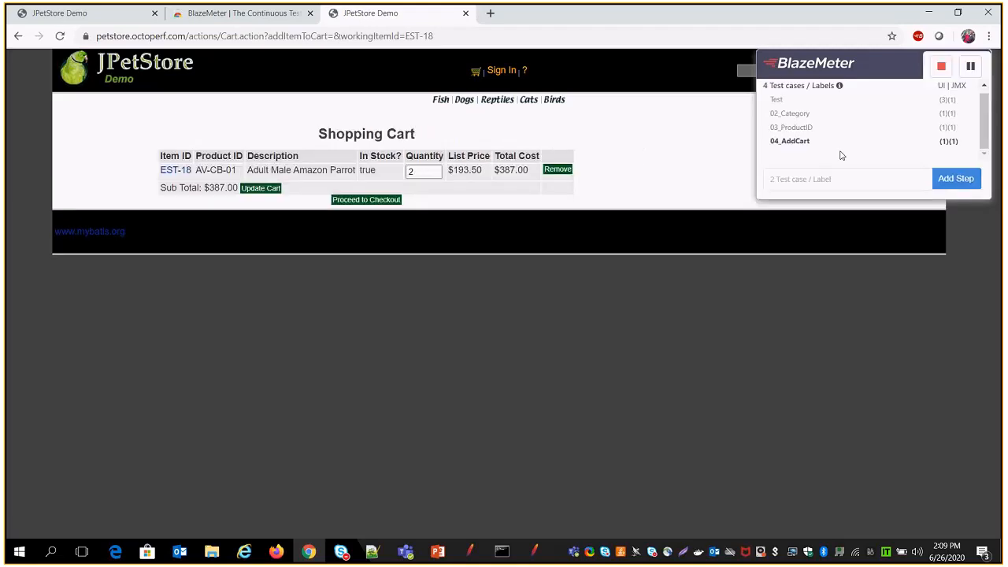
- Stop the recording and save it as a JMeter (JMX) script that includes the octoperf.com domain
{"action": "left_click", "coordinate": [940, 70]}
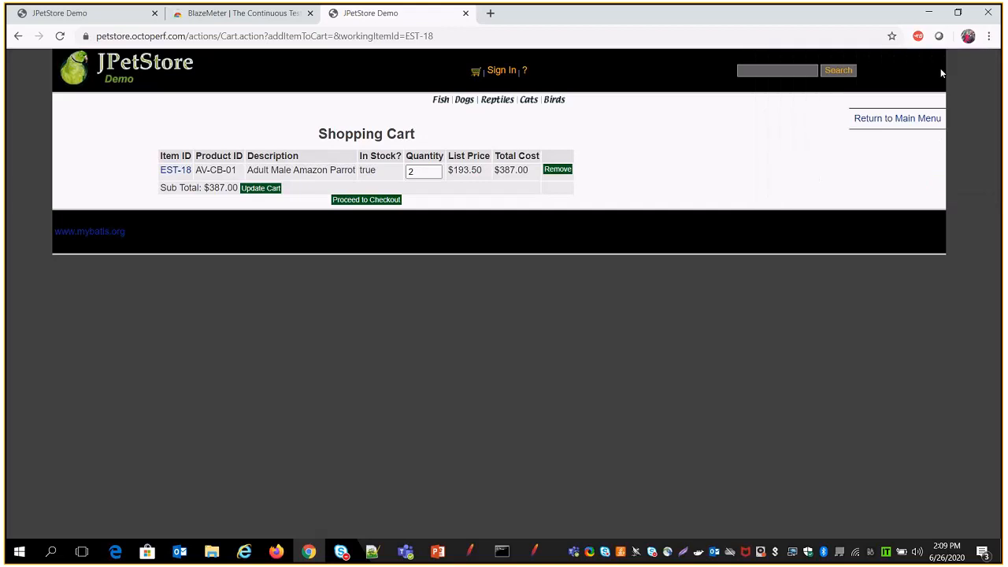
{"action": "left_click", "coordinate": [917, 37]}
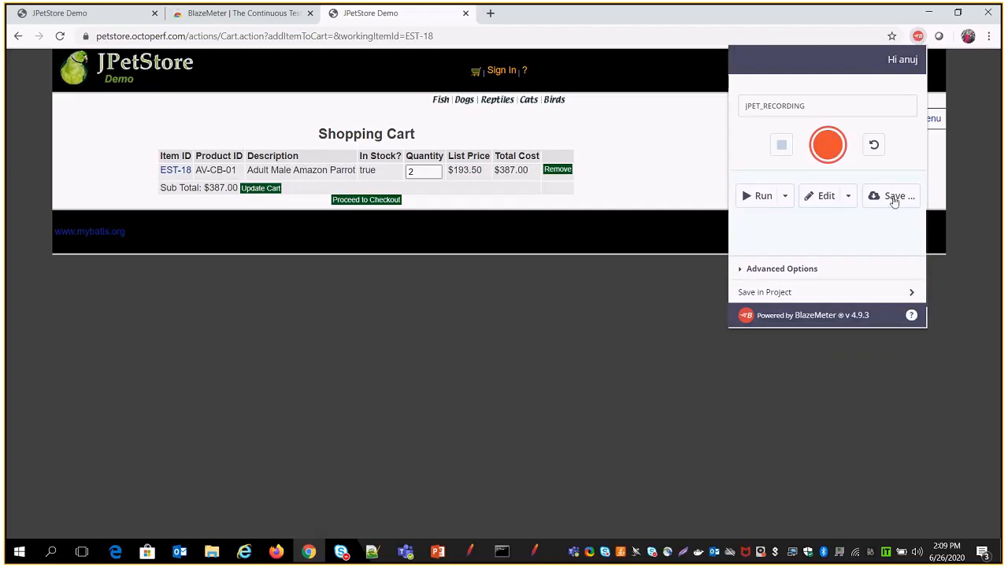
{"action": "left_click", "coordinate": [895, 198]}
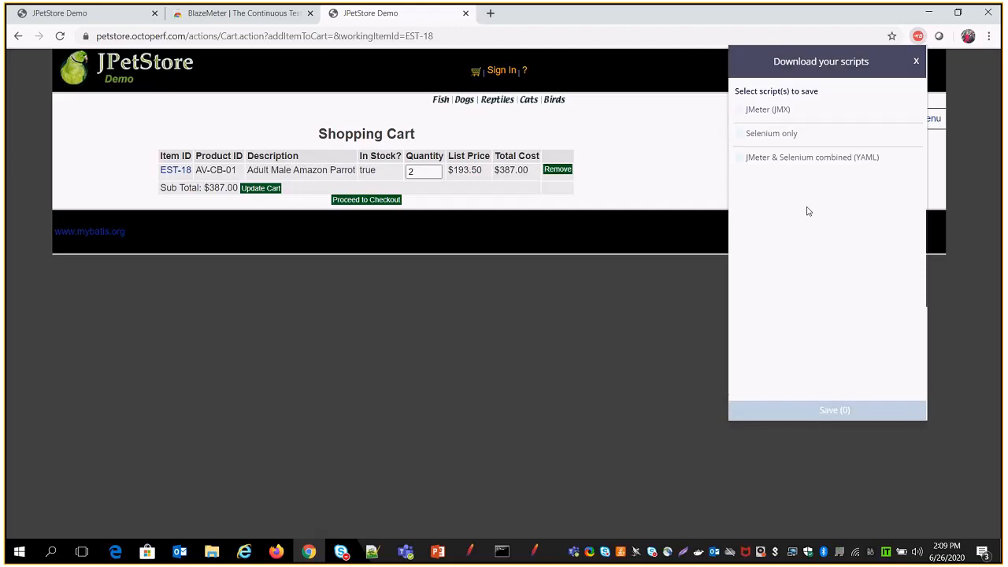
{"action": "left_click", "coordinate": [740, 111]}
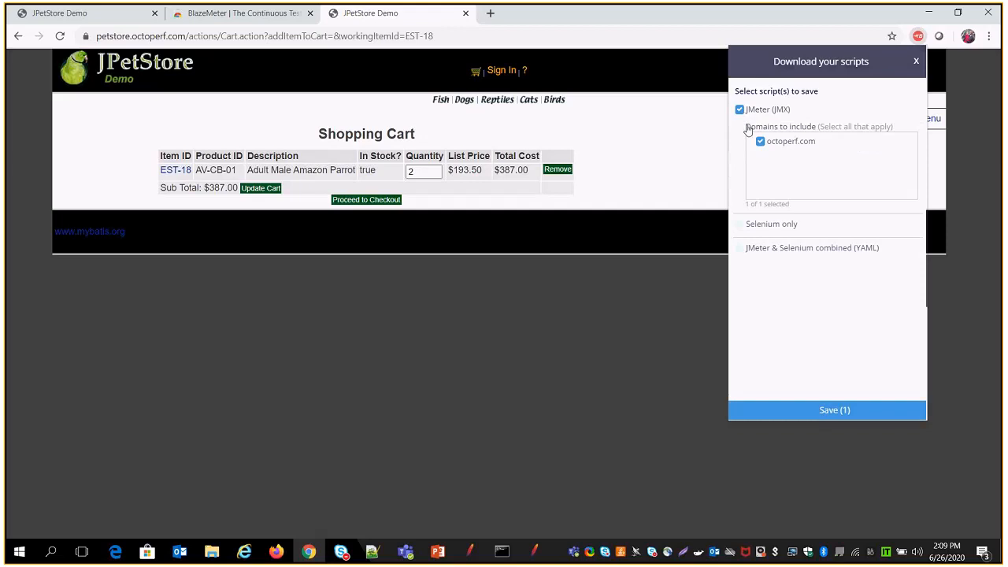
{"action": "left_click", "coordinate": [834, 410]}
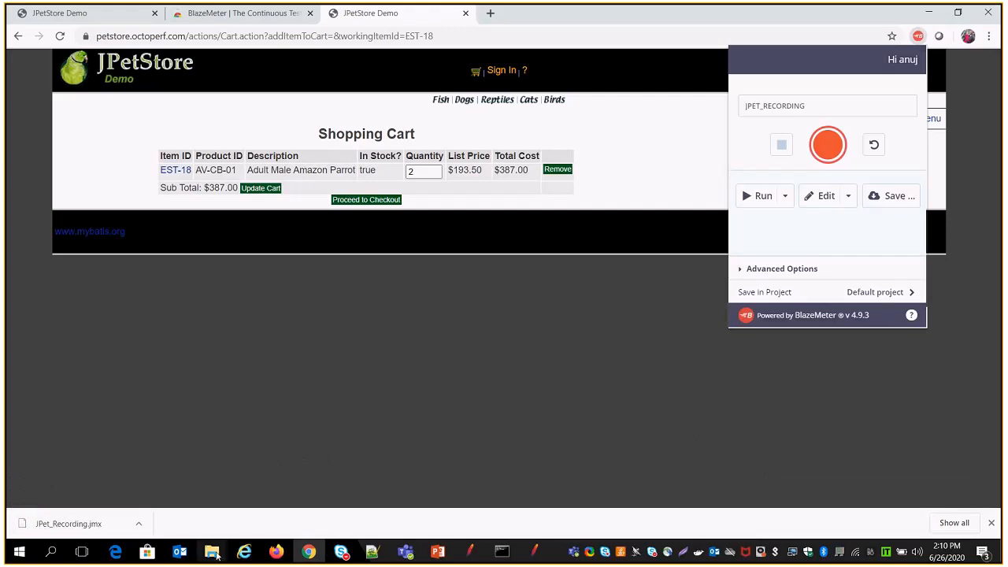
- Switch to the Apache JMeter window with JPet.jmx and clear the JPet test plan's comment
{"action": "mouse_move", "coordinate": [212, 553]}
{"action": "left_click", "coordinate": [78, 484]}
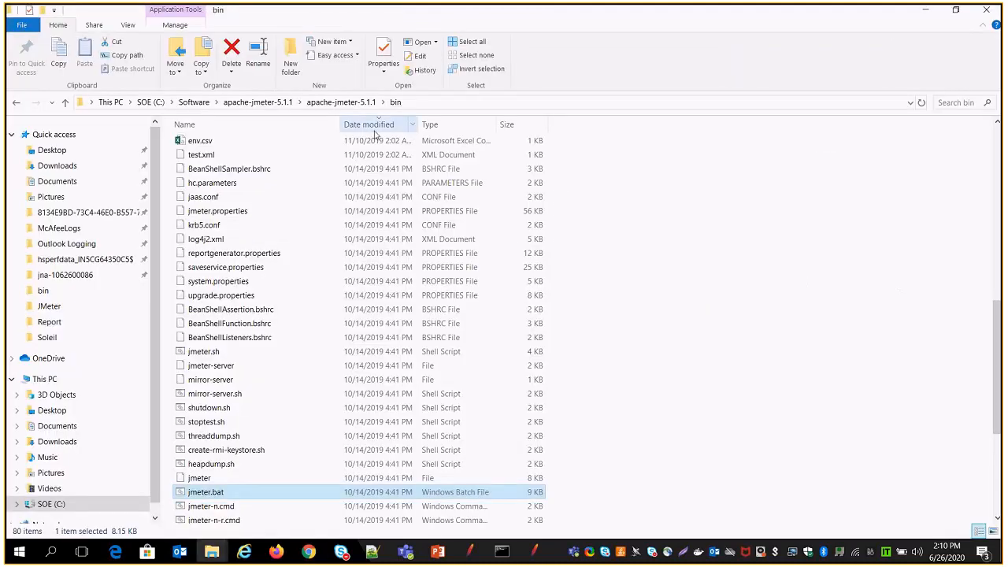
{"action": "left_click", "coordinate": [535, 554]}
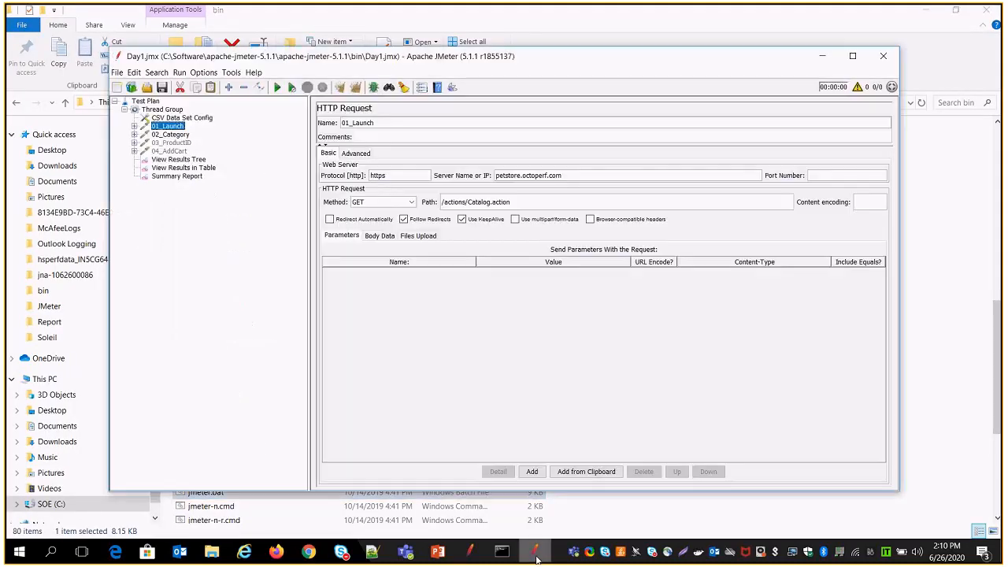
{"action": "left_click", "coordinate": [469, 552]}
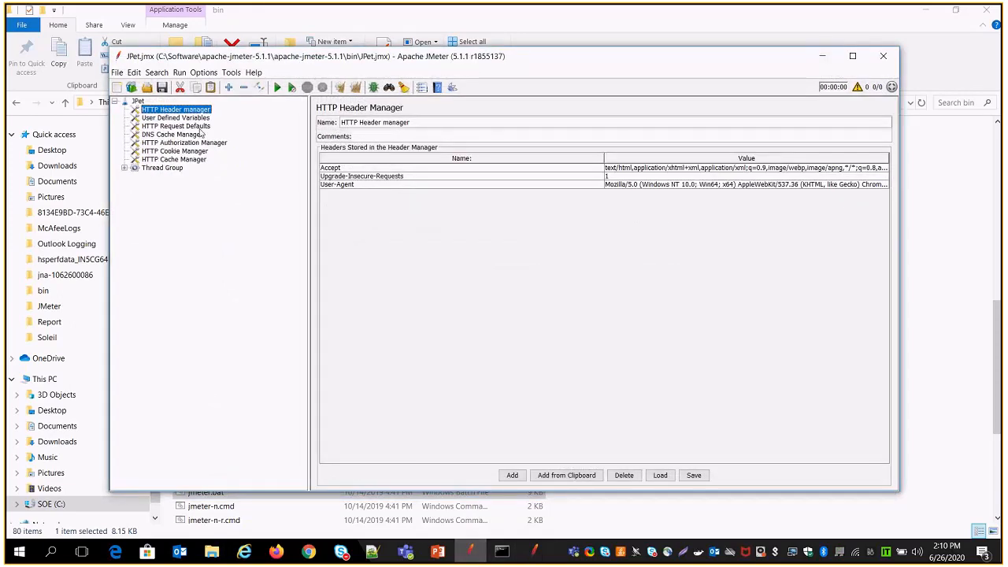
{"action": "left_click", "coordinate": [137, 102]}
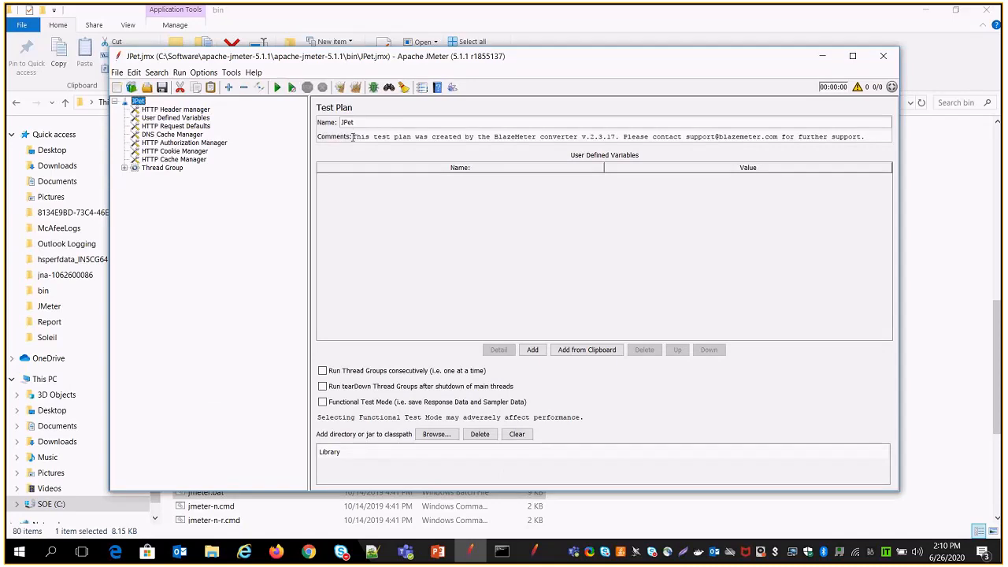
{"action": "key", "text": "ctrl+a"}
{"action": "key", "text": "Delete"}
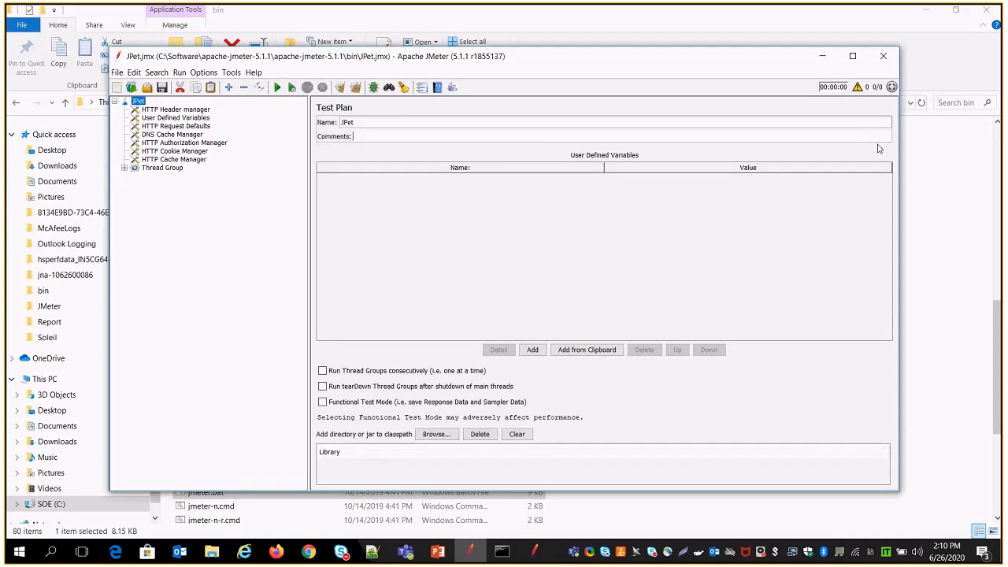
- Remove all configuration elements from HTTP Header manager through HTTP Cache Manager from the JPet test plan
{"action": "left_click", "coordinate": [181, 112]}
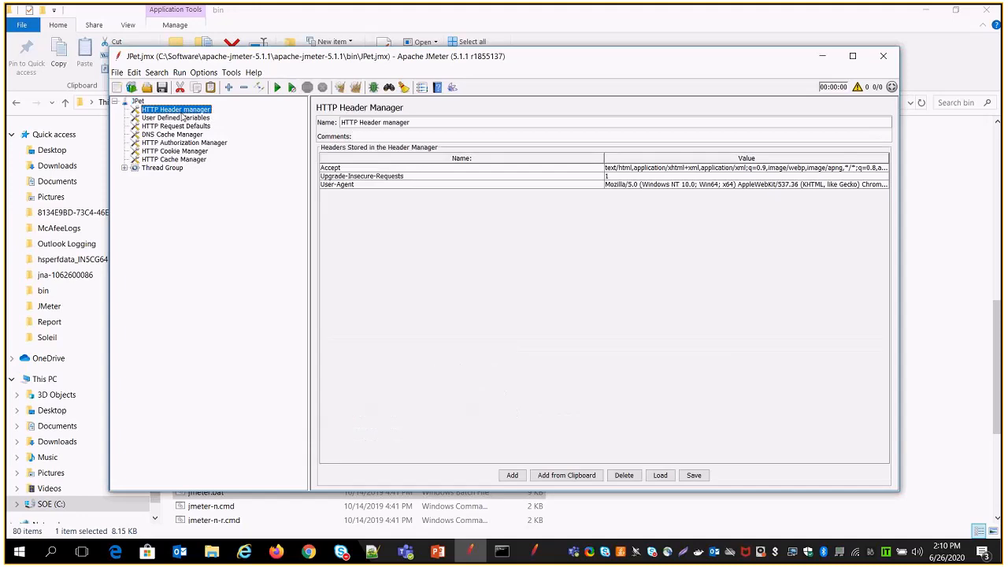
{"action": "key", "text": "shift+Down"}
{"action": "key", "text": "shift+Down"}
{"action": "key", "text": "shift+Down"}
{"action": "key", "text": "shift+Down"}
{"action": "key", "text": "shift+Down"}
{"action": "key", "text": "shift+Down"}
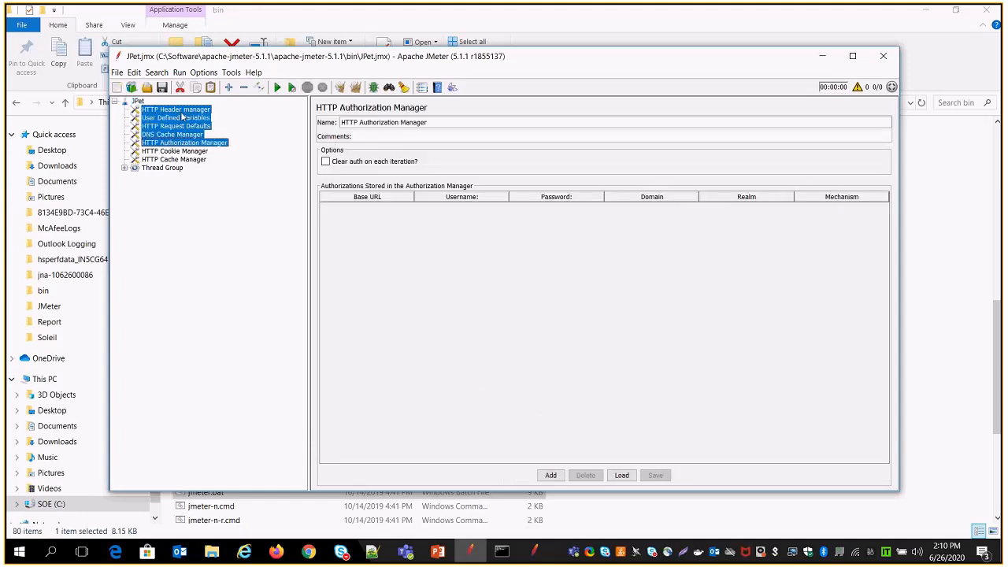
{"action": "right_click", "coordinate": [182, 116]}
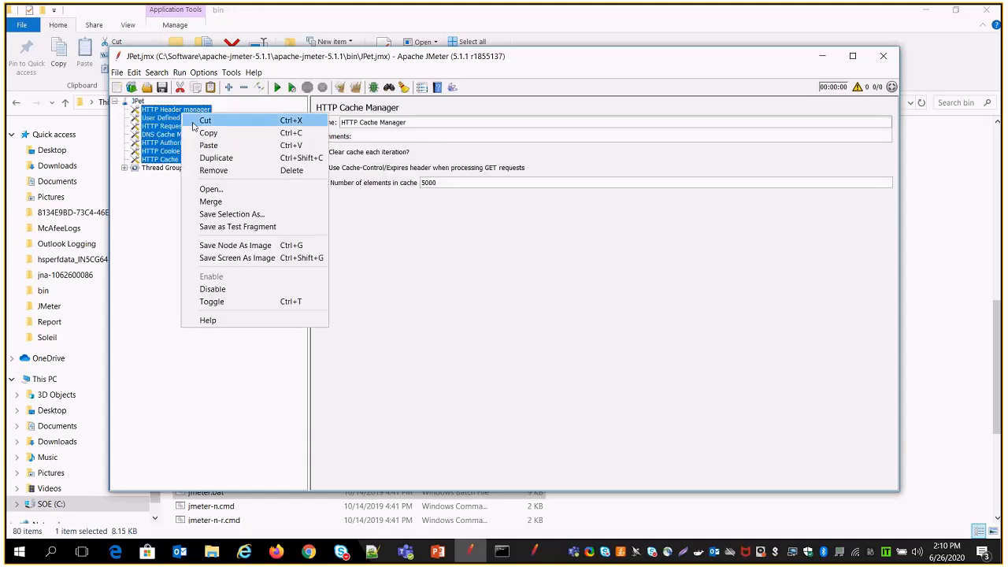
{"action": "left_click", "coordinate": [213, 170]}
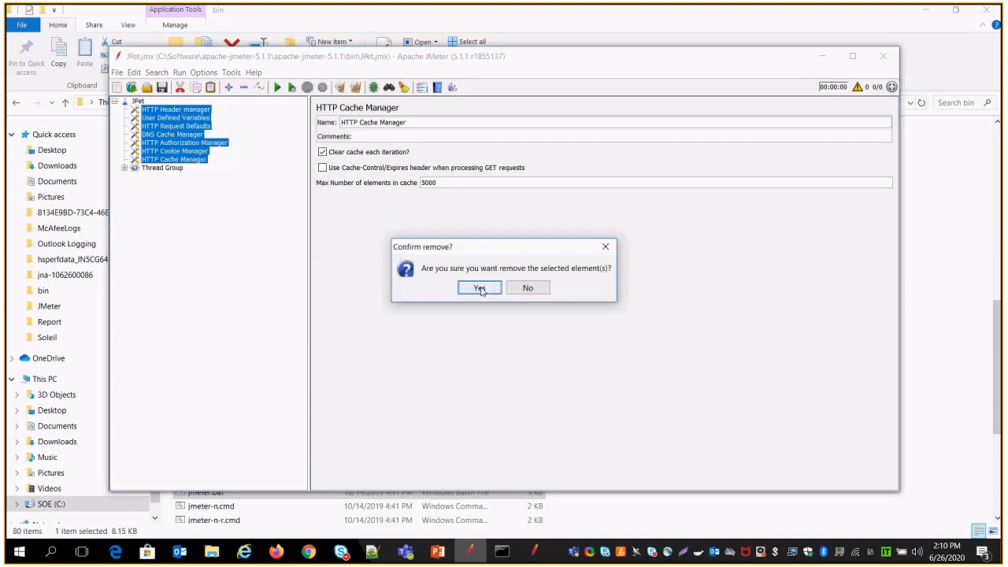
{"action": "left_click", "coordinate": [479, 288]}
- Expand the Thread Group and its Test transaction controller, and open the Test controller's settings
{"action": "left_click", "coordinate": [125, 110]}
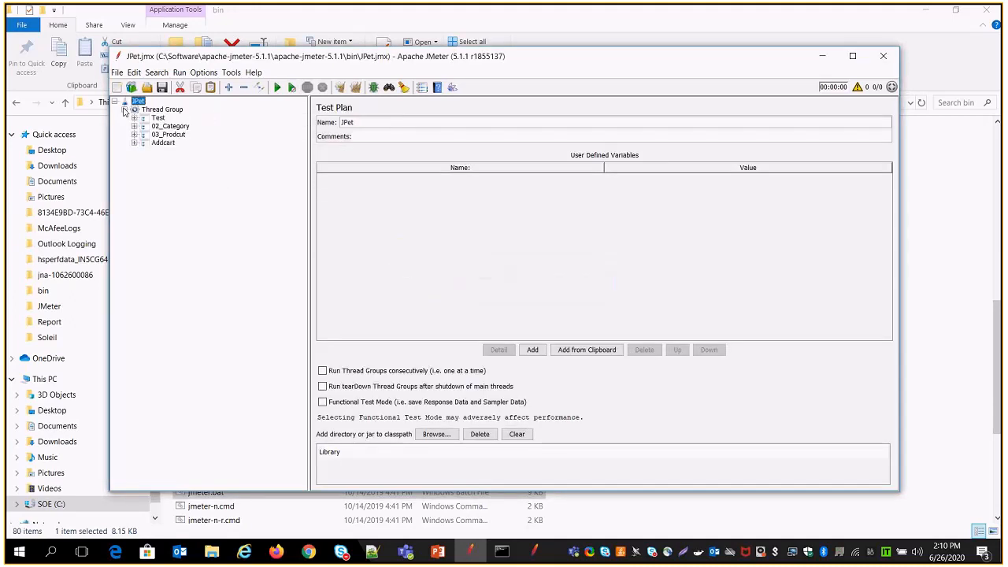
{"action": "left_click", "coordinate": [311, 552]}
{"action": "left_click", "coordinate": [472, 552]}
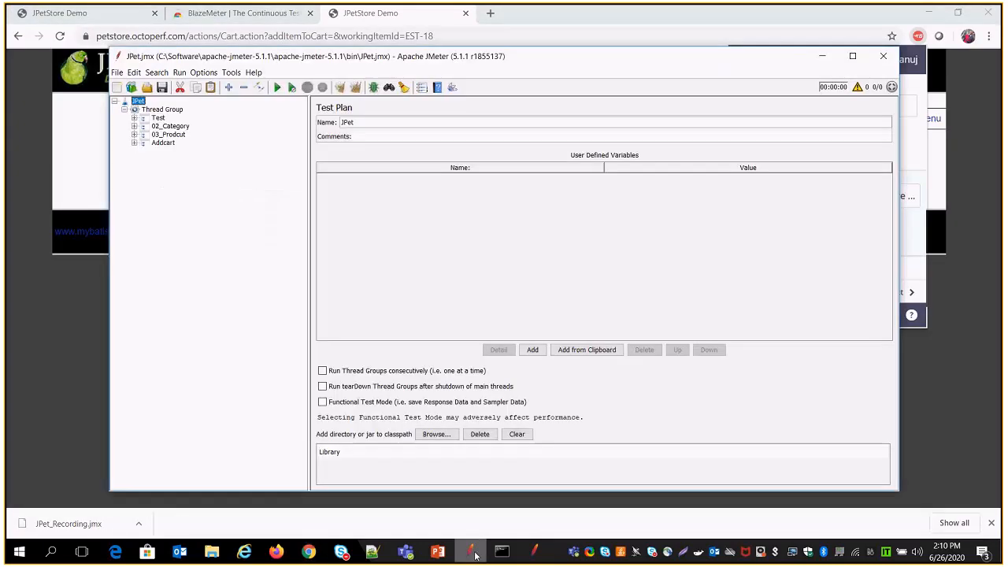
{"action": "left_click", "coordinate": [134, 118]}
{"action": "left_click", "coordinate": [158, 118]}
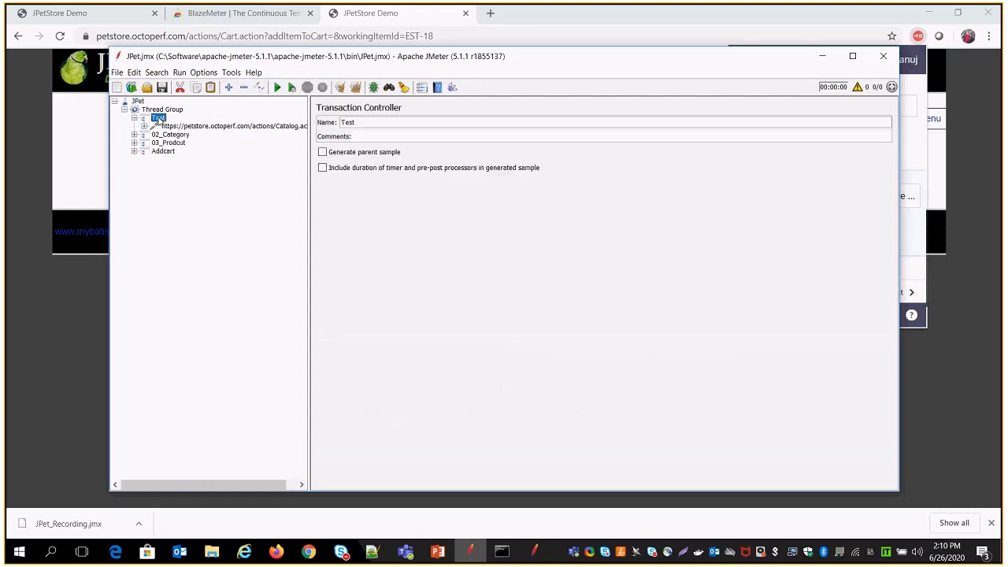
- Rename the Test transaction controller to 01_Launch and remove the Uniform Random Timer from its HTTP request
{"action": "double_click", "coordinate": [373, 123]}
{"action": "type", "text": "01_Launch"}
{"action": "left_click", "coordinate": [206, 127]}
{"action": "left_click", "coordinate": [144, 127]}
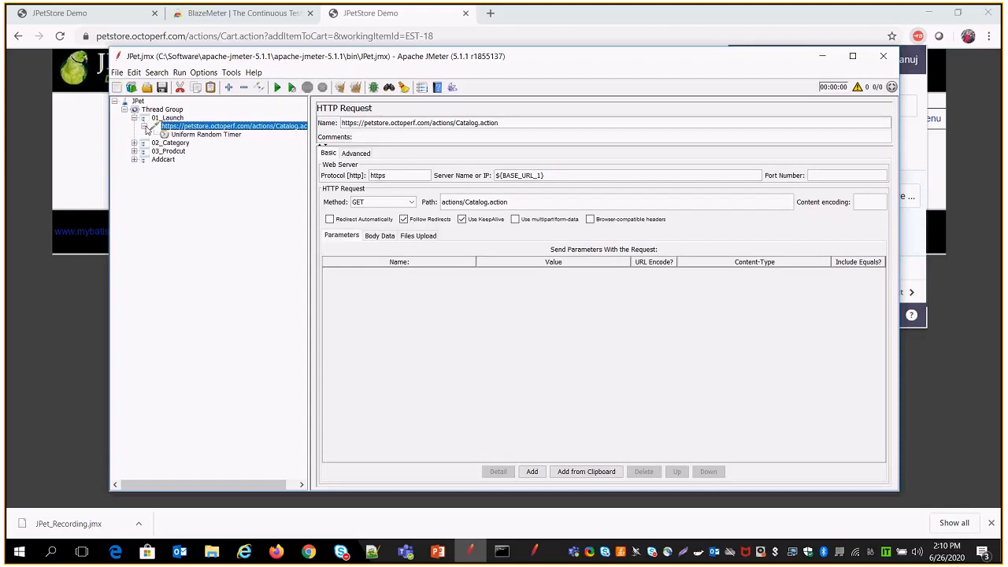
{"action": "left_click", "coordinate": [189, 135]}
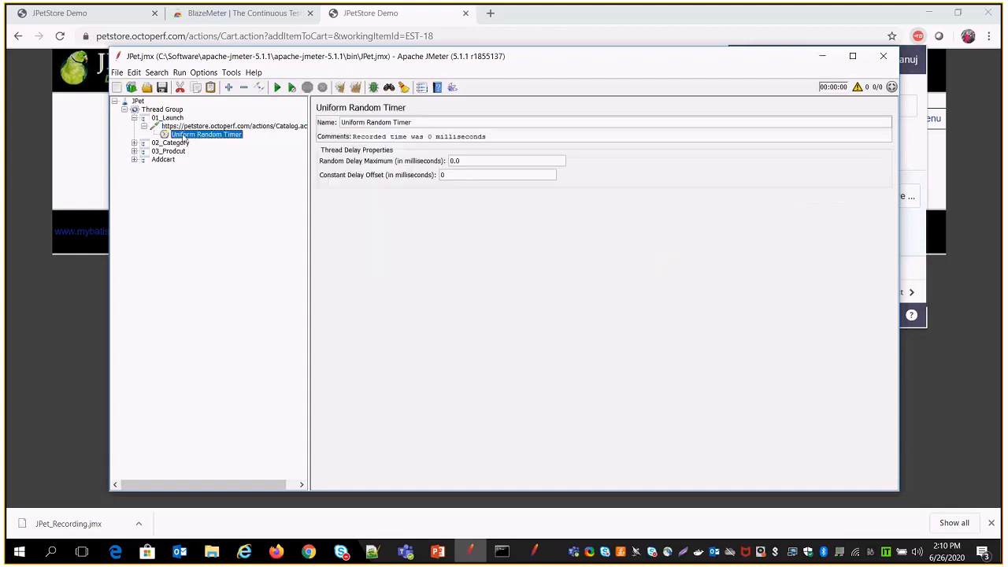
{"action": "right_click", "coordinate": [184, 137]}
{"action": "left_click", "coordinate": [206, 197]}
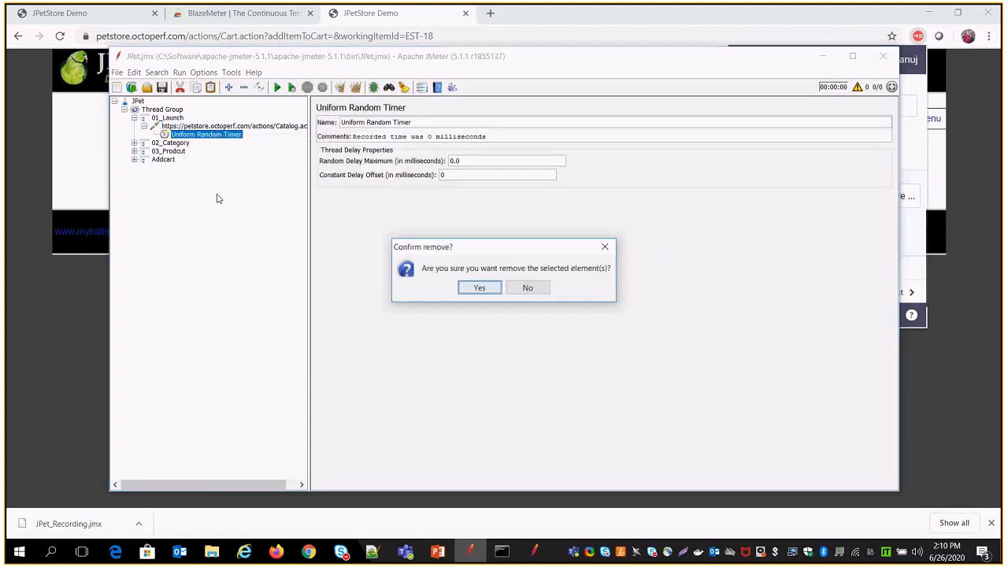
{"action": "left_click", "coordinate": [477, 288]}
- Remove the Uniform Random Timer from the HTTP request in the 02_Category controller
{"action": "left_click", "coordinate": [135, 135]}
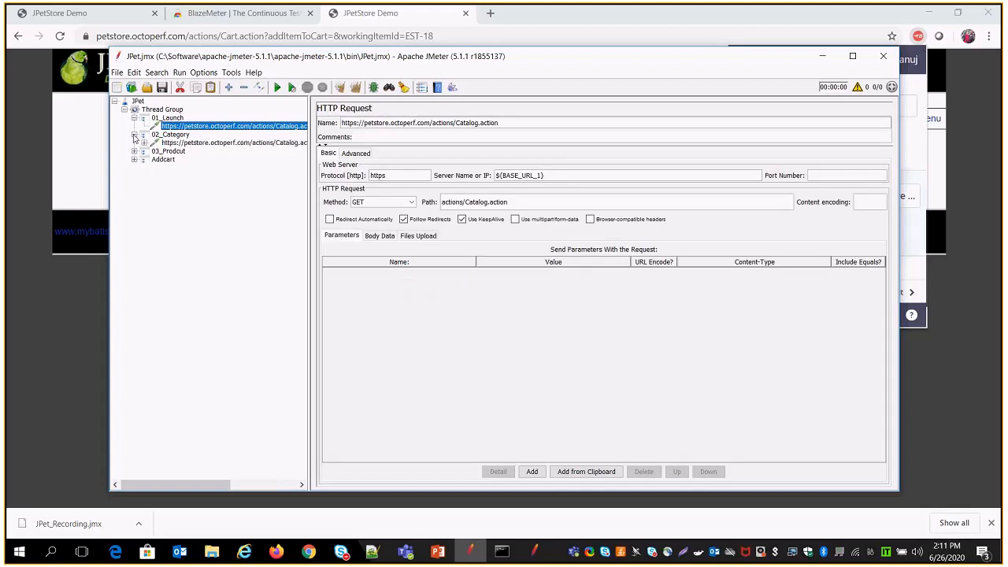
{"action": "left_click", "coordinate": [144, 143]}
{"action": "right_click", "coordinate": [181, 151]}
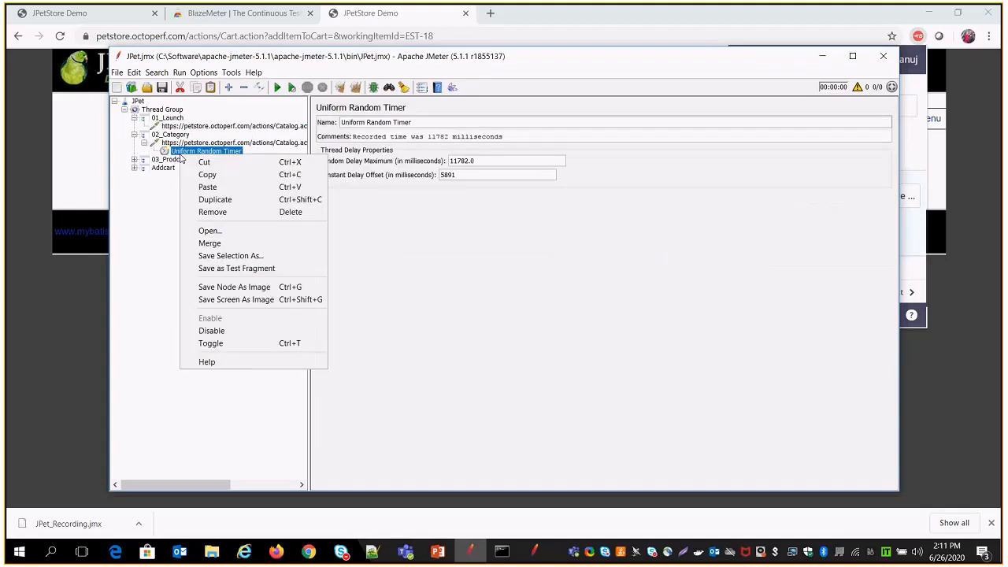
{"action": "left_click", "coordinate": [206, 212]}
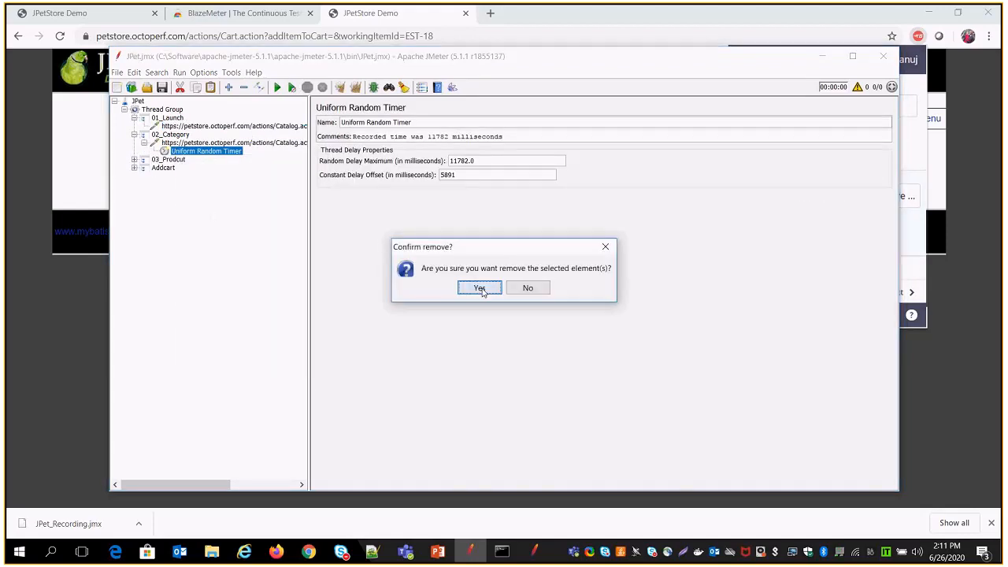
{"action": "left_click", "coordinate": [480, 288]}
- Remove the Uniform Random Timer from the HTTP request in the 03_Prodcut controller
{"action": "left_click", "coordinate": [134, 151]}
{"action": "right_click", "coordinate": [184, 168]}
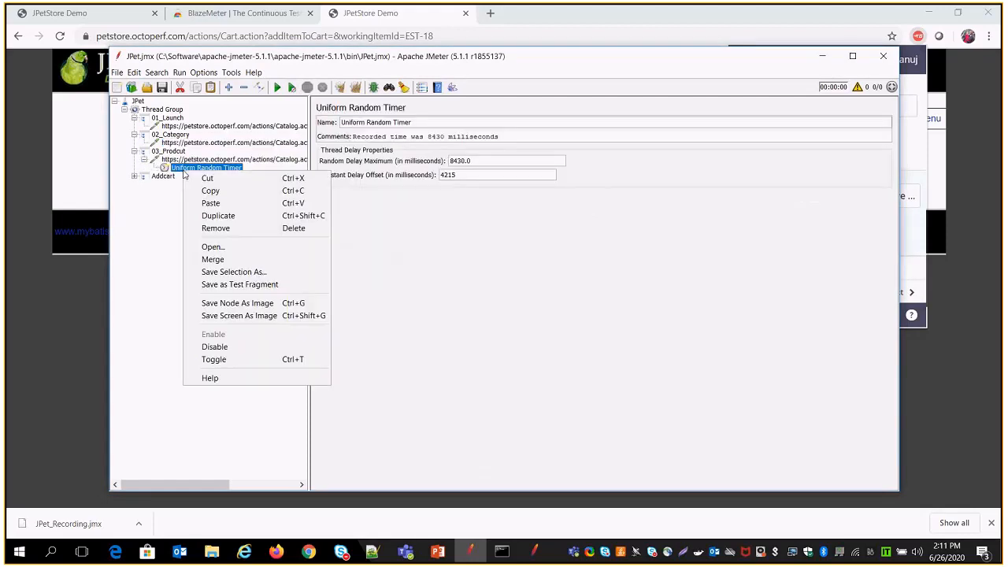
{"action": "left_click", "coordinate": [215, 228]}
{"action": "left_click", "coordinate": [478, 288]}
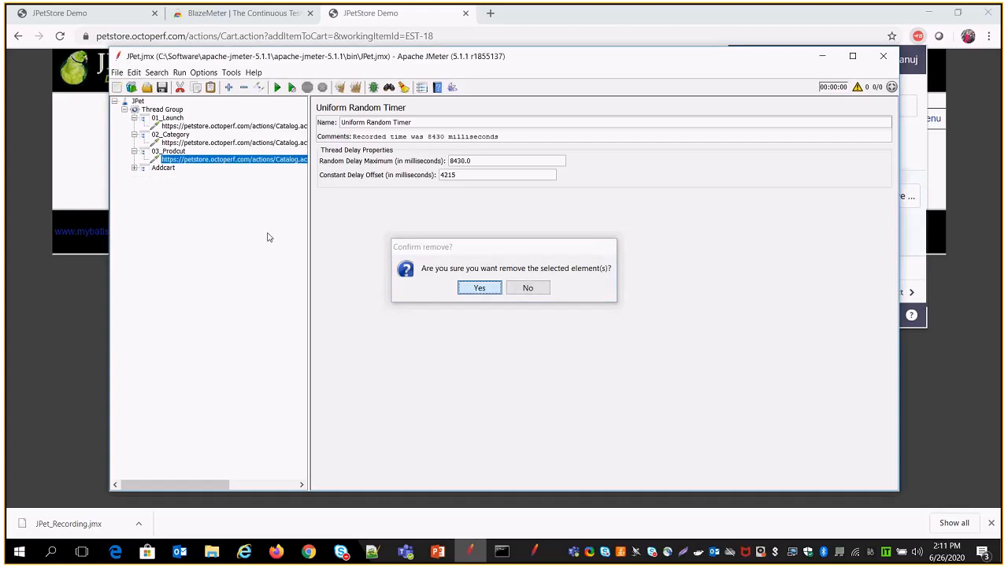
- Remove the Uniform Random Timer from the HTTP request in the Addcart controller
{"action": "left_click", "coordinate": [135, 167]}
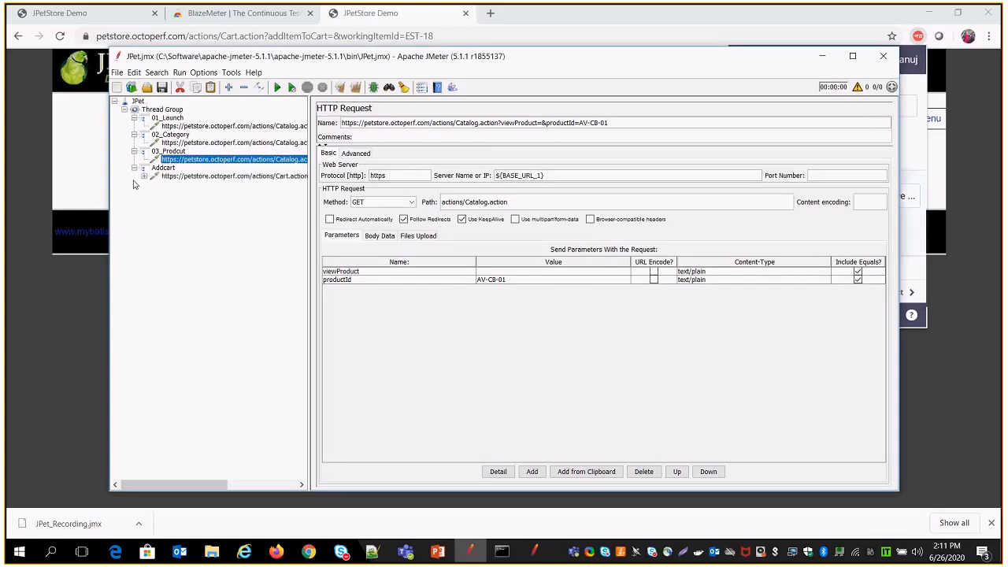
{"action": "left_click", "coordinate": [144, 176]}
{"action": "left_click", "coordinate": [175, 184]}
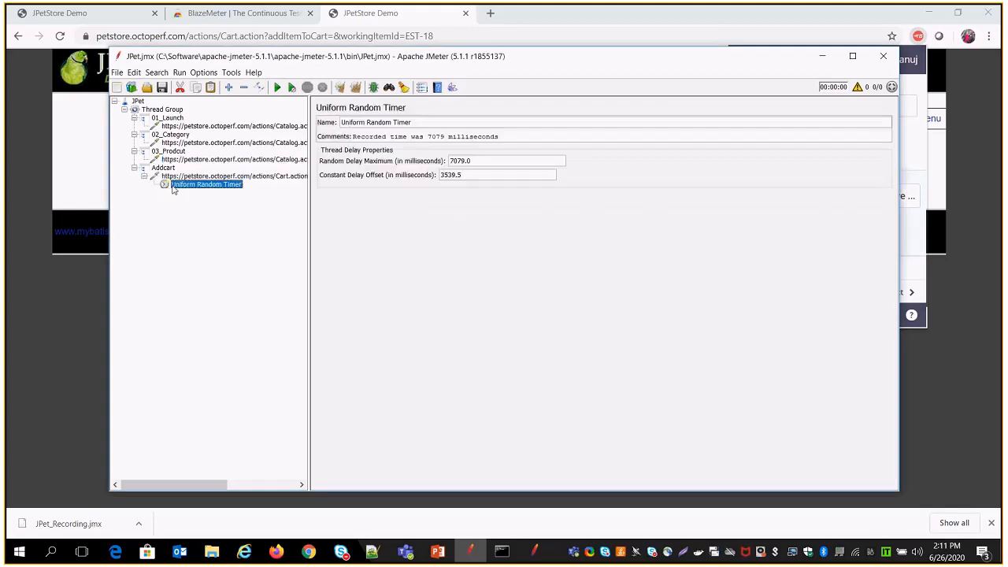
{"action": "right_click", "coordinate": [172, 187]}
{"action": "left_click", "coordinate": [203, 244]}
{"action": "left_click", "coordinate": [486, 288]}
- Clear the name of the HTTP request under 01_Launch
{"action": "left_click", "coordinate": [187, 127]}
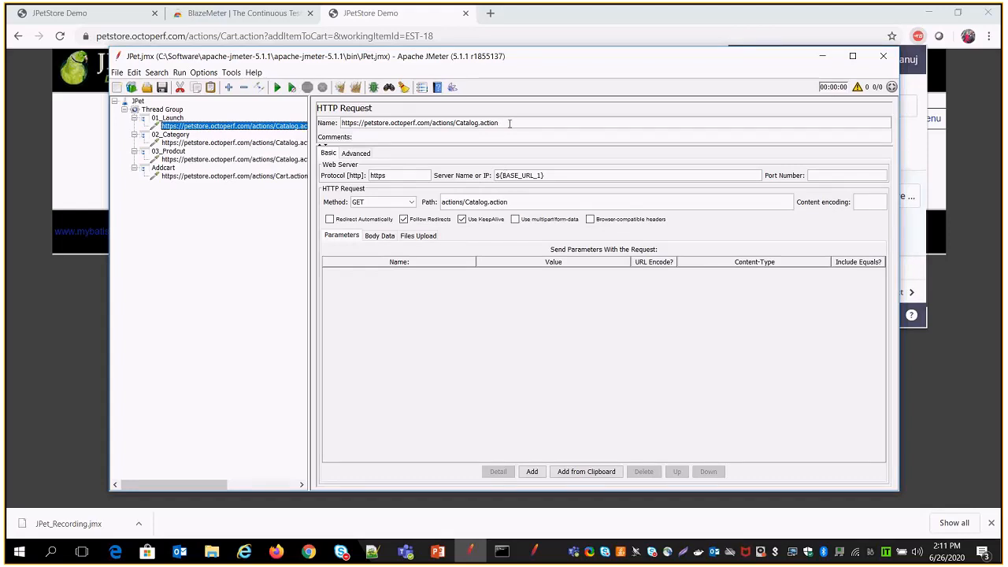
{"action": "left_click_drag", "start_coordinate": [509, 123], "coordinate": [340, 123]}
{"action": "key", "text": "BackSpace"}
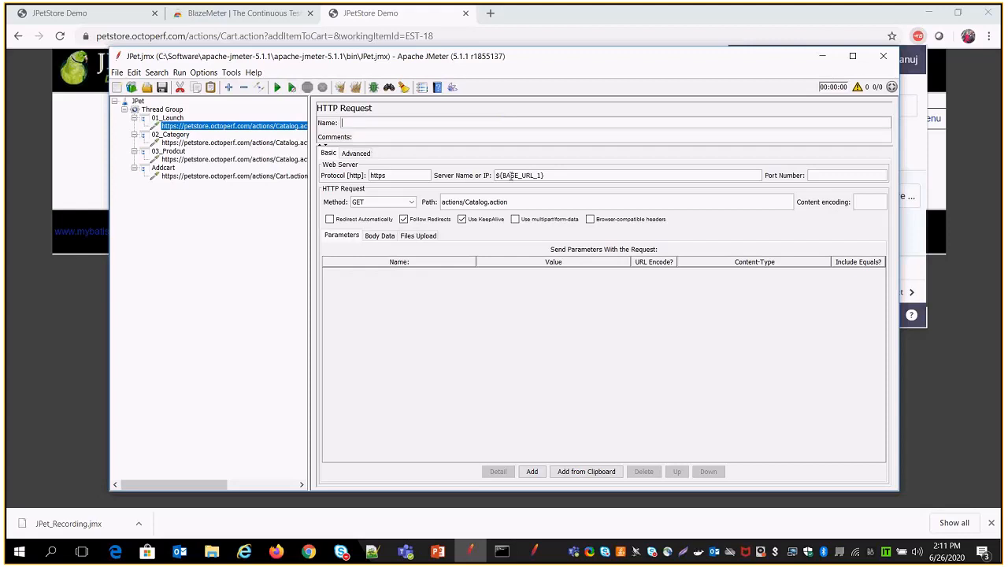
- Replace the launch request's server name with petstore.octoperf.com, copied from the 01_Launch request in the Day1.jmx window
{"action": "left_click_drag", "start_coordinate": [371, 175], "coordinate": [485, 175]}
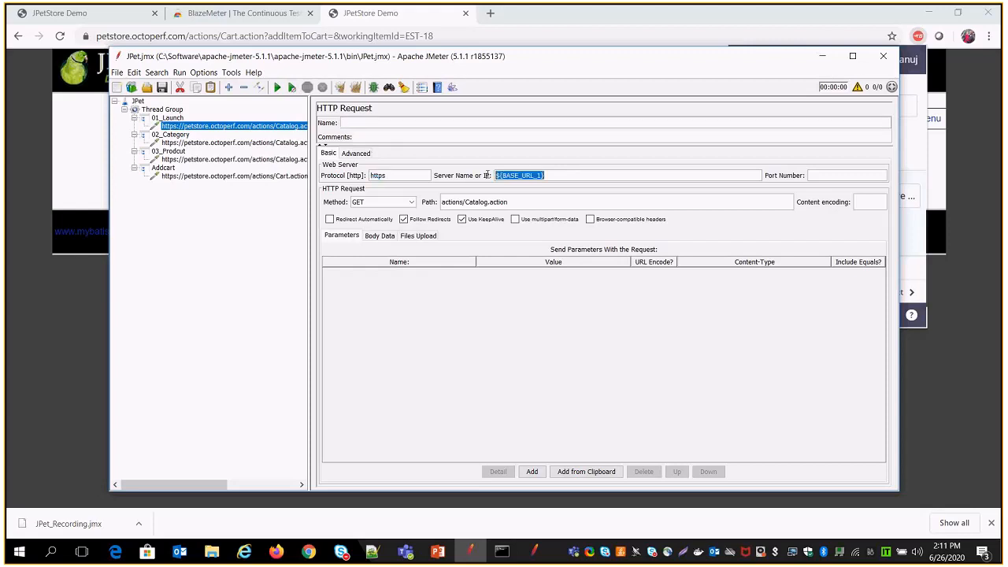
{"action": "left_click", "coordinate": [532, 553]}
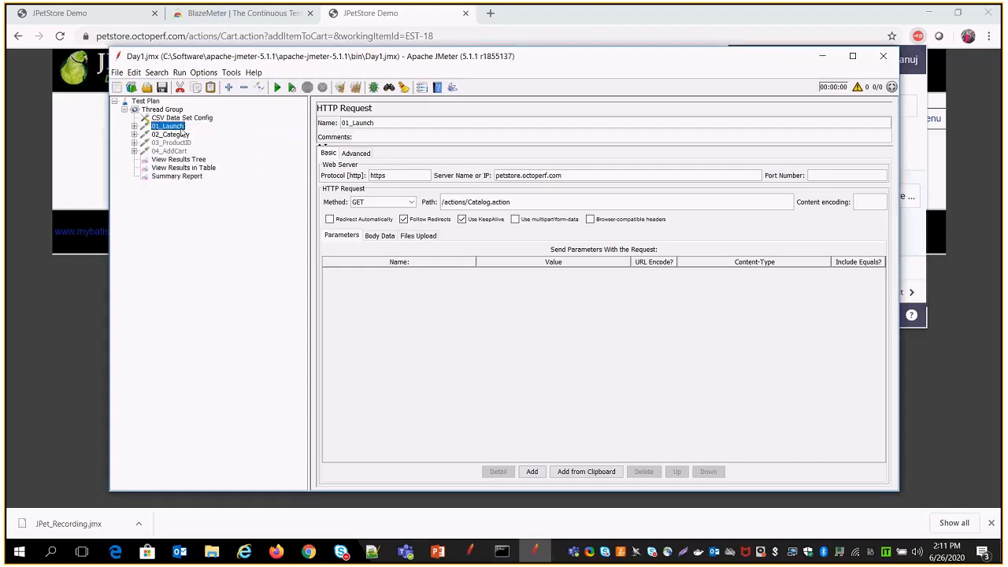
{"action": "left_click_drag", "start_coordinate": [570, 176], "coordinate": [493, 175]}
{"action": "key", "text": "ctrl+c"}
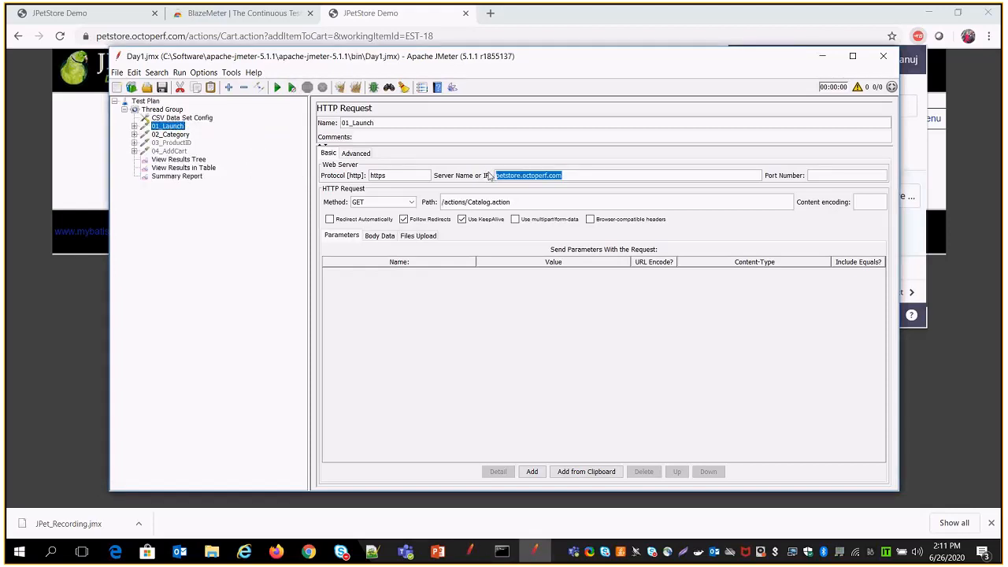
{"action": "key", "text": "alt+Tab"}
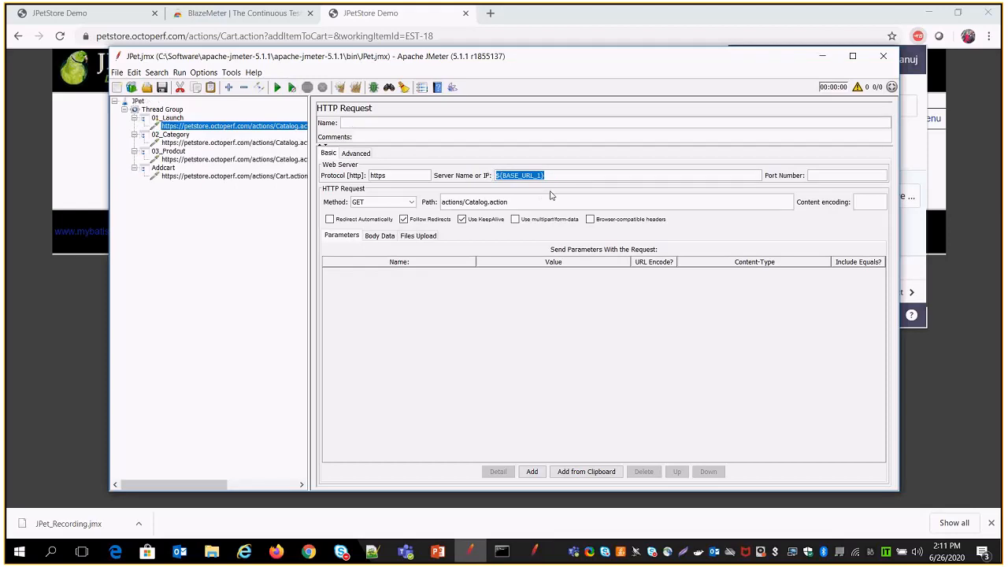
{"action": "key", "text": "ctrl+v"}
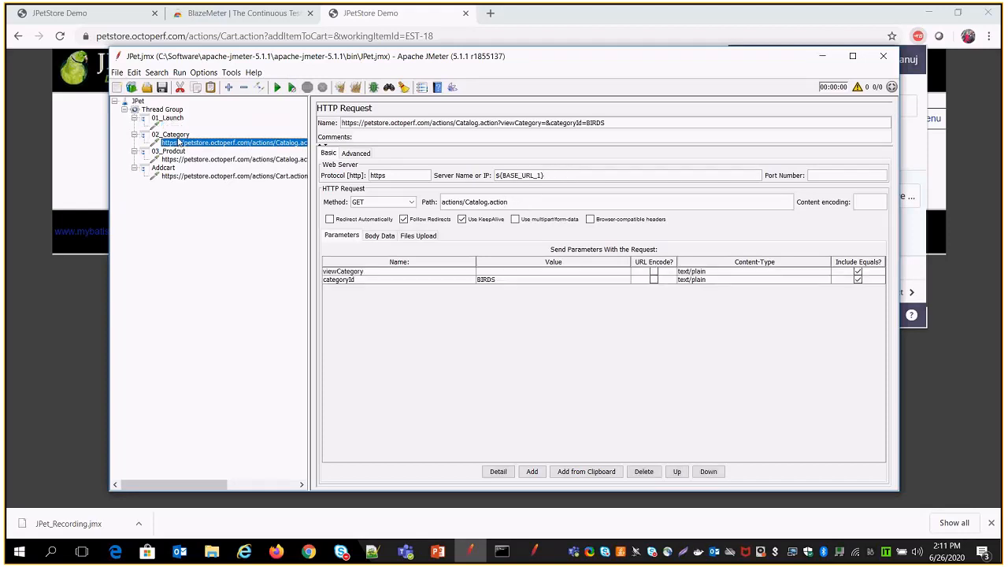
- Clear the name of the HTTP request under 02_Category and set its server name to petstore.octoperf.com
{"action": "left_click", "coordinate": [177, 135]}
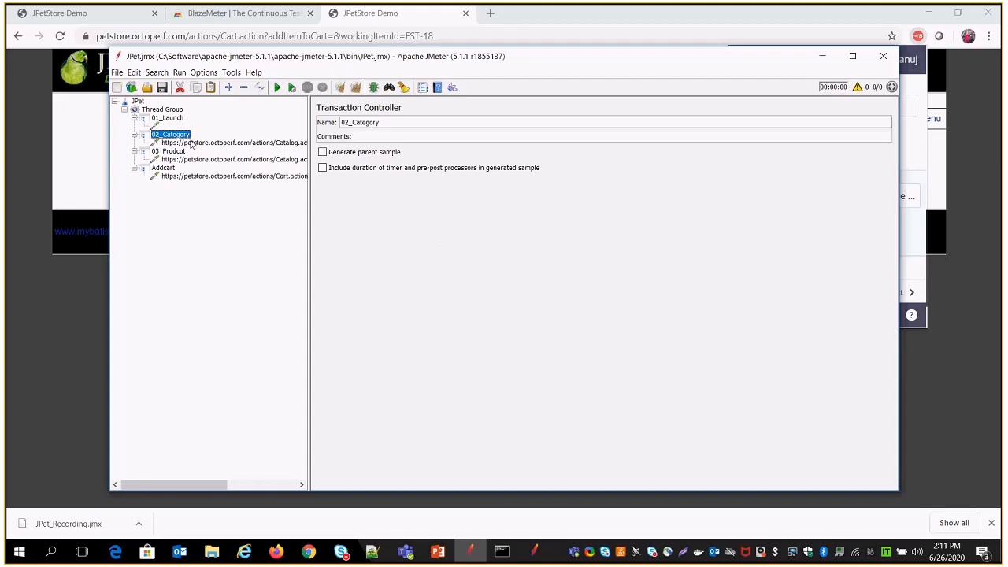
{"action": "left_click", "coordinate": [190, 142]}
{"action": "left_click_drag", "start_coordinate": [606, 123], "coordinate": [312, 126]}
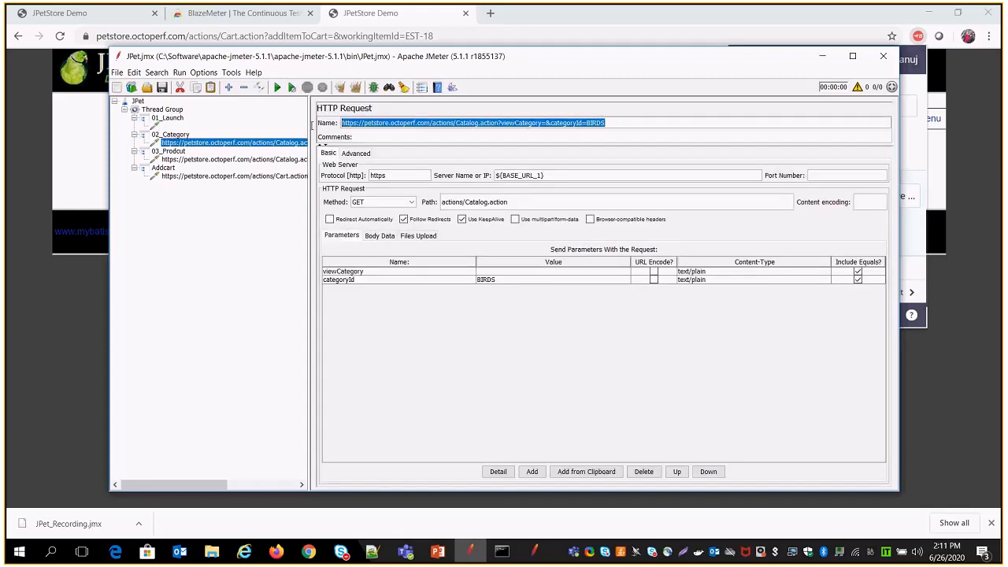
{"action": "key", "text": "BackSpace"}
{"action": "double_click", "coordinate": [496, 175]}
{"action": "key", "text": "ctrl+v"}
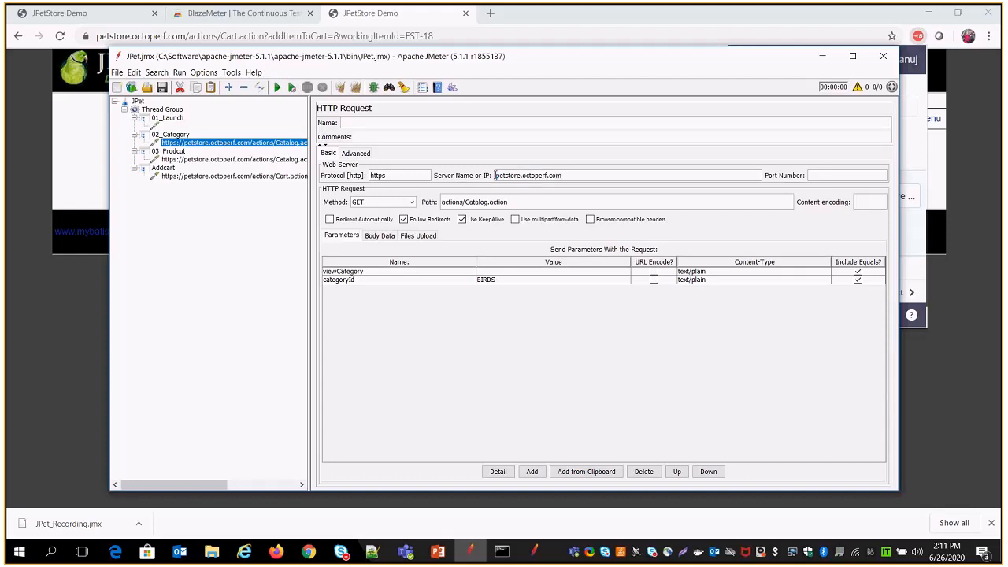
- Set the server name of the HTTP request under 03_Prodcut to petstore.octoperf.com and clear the request's name
{"action": "left_click", "coordinate": [235, 160]}
{"action": "double_click", "coordinate": [495, 174]}
{"action": "key", "text": "ctrl+v"}
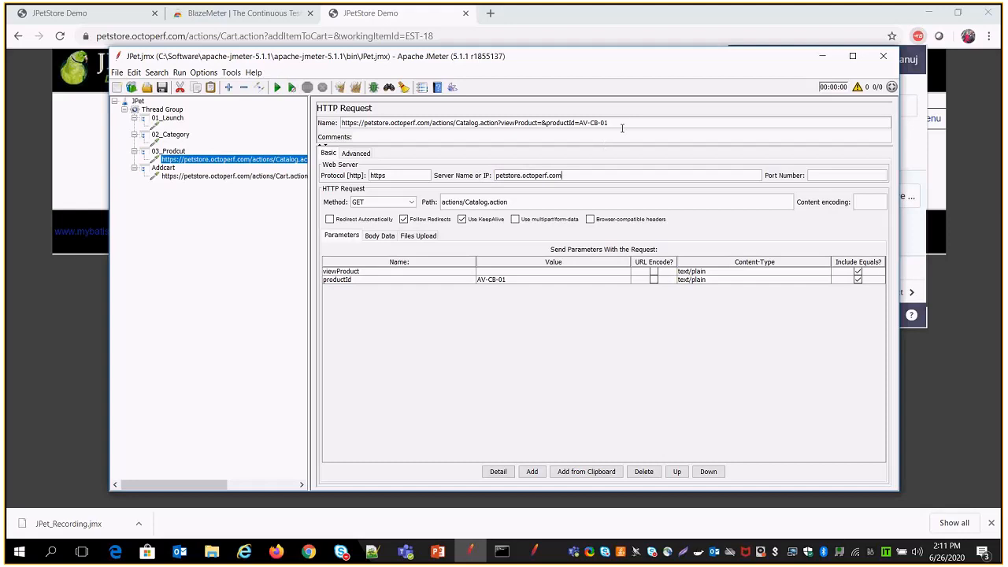
{"action": "triple_click", "coordinate": [364, 120]}
{"action": "key", "text": "BackSpace"}
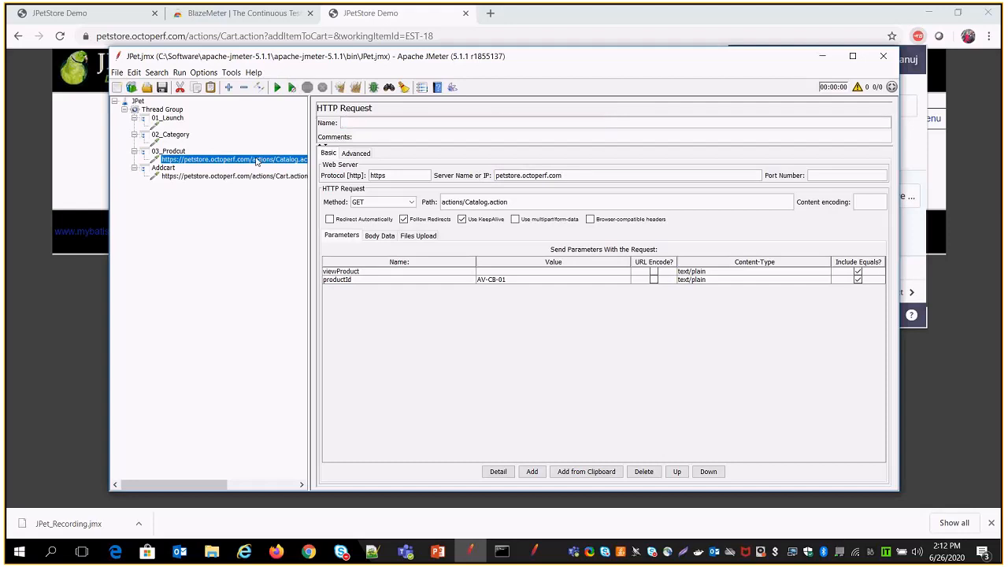
- Set the server name of the HTTP request under Addcart to petstore.octoperf.com and clear the request's name
{"action": "left_click", "coordinate": [220, 177]}
{"action": "double_click", "coordinate": [504, 174]}
{"action": "key", "text": "ctrl+v"}
{"action": "triple_click", "coordinate": [354, 122]}
{"action": "key", "text": "BackSpace"}
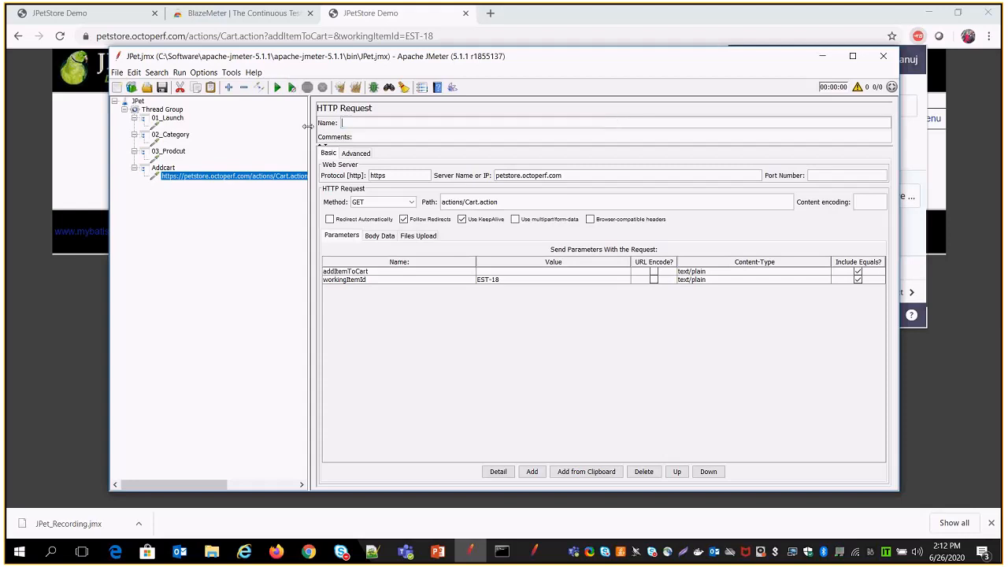
{"action": "left_click", "coordinate": [161, 159]}
{"action": "left_click", "coordinate": [163, 126]}
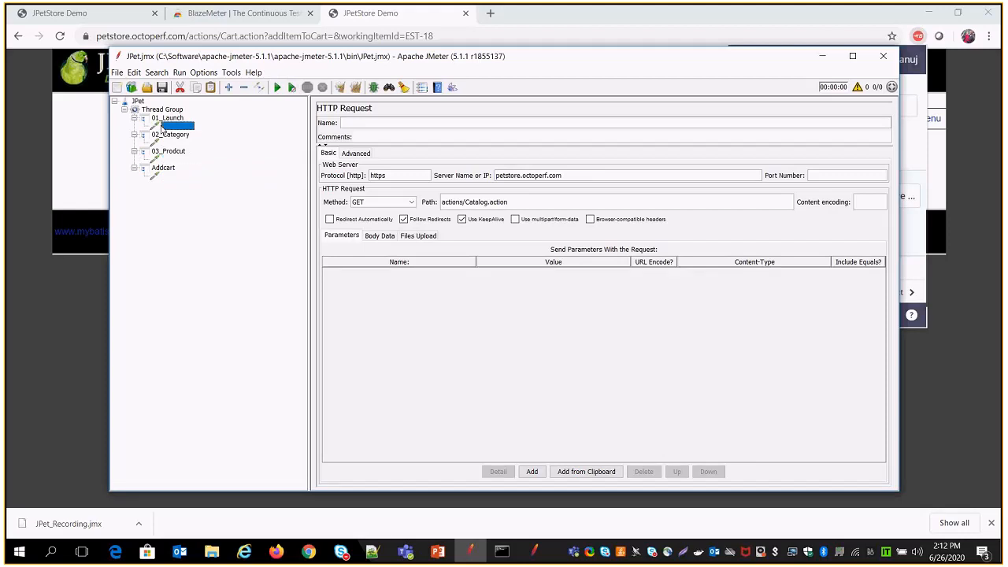
{"action": "left_click", "coordinate": [165, 177]}
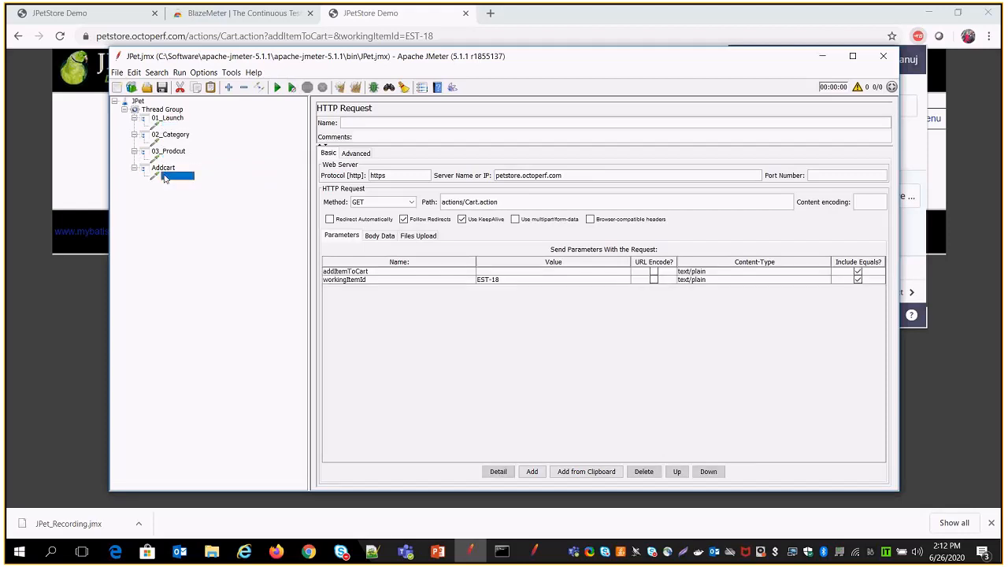
{"action": "left_click", "coordinate": [168, 127]}
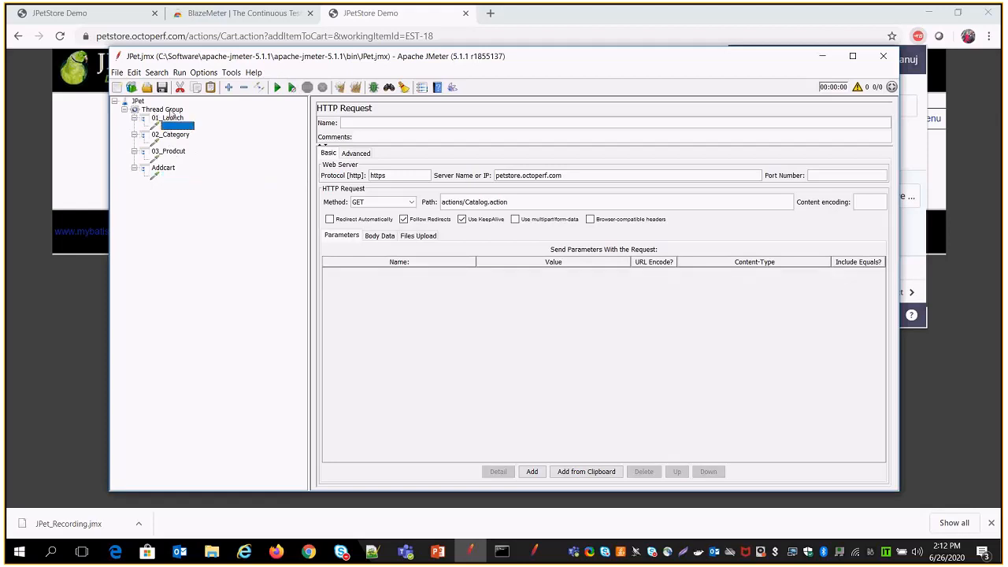
- Add a View Results Tree listener to the Thread Group
{"action": "right_click", "coordinate": [170, 115]}
{"action": "mouse_move", "coordinate": [218, 119]}
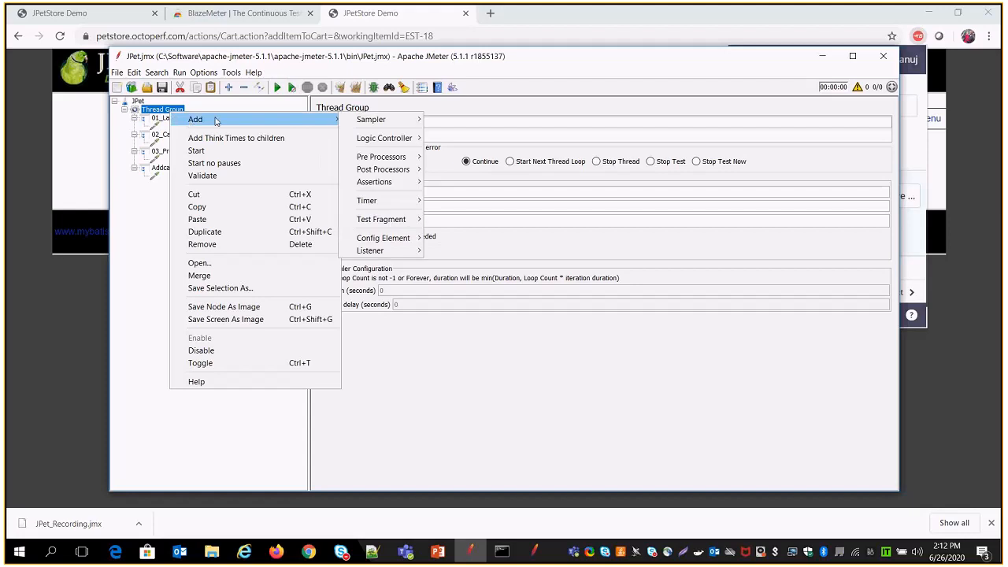
{"action": "mouse_move", "coordinate": [394, 251]}
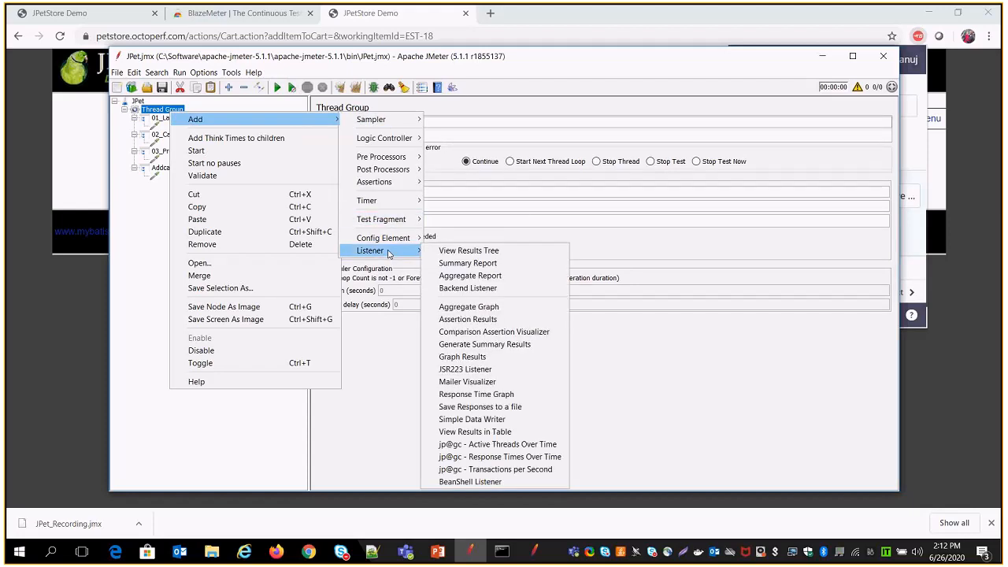
{"action": "left_click", "coordinate": [438, 252]}
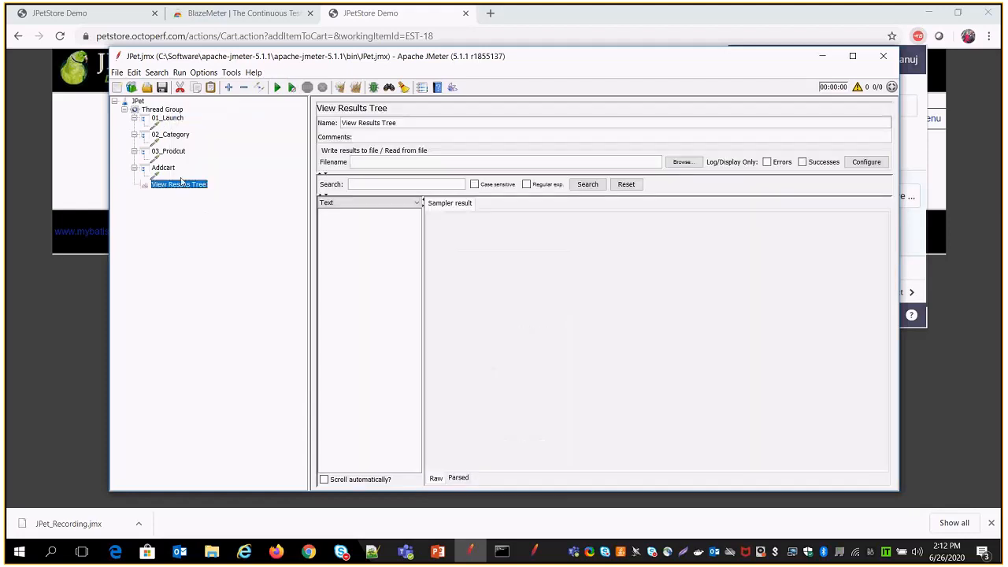
- Run the test plan and display the response data of the launch result
{"action": "left_click", "coordinate": [277, 88]}
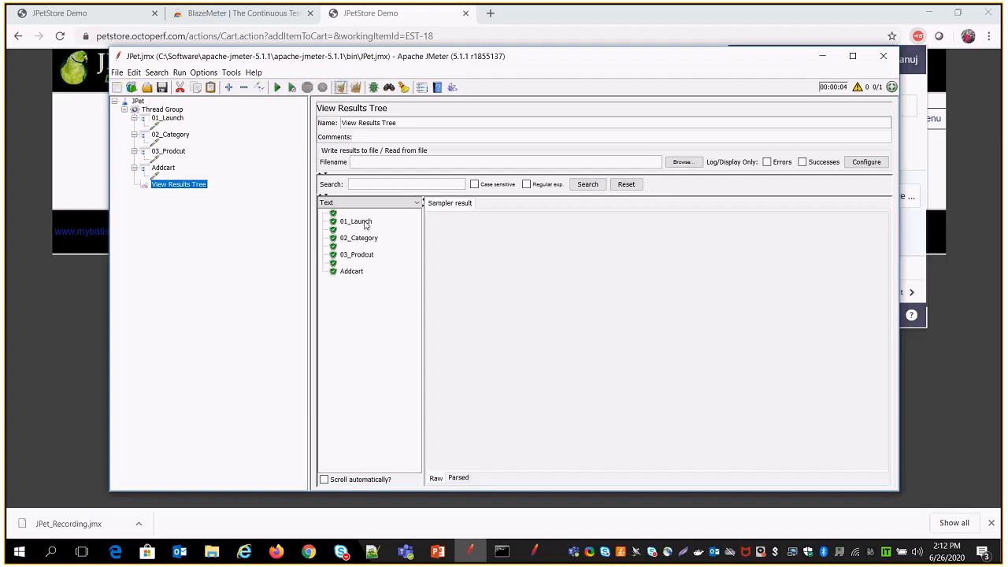
{"action": "left_click", "coordinate": [362, 223]}
{"action": "left_click", "coordinate": [518, 204]}
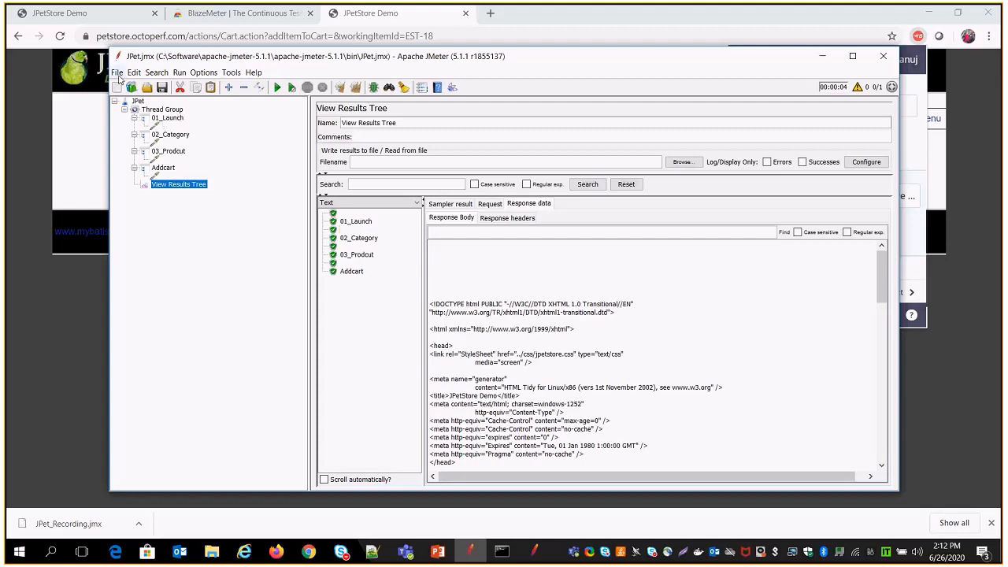
- Name the HTTP request under 01_Launch "Launching" and the one under 02_Category "Category Type"
{"action": "left_click", "coordinate": [168, 128]}
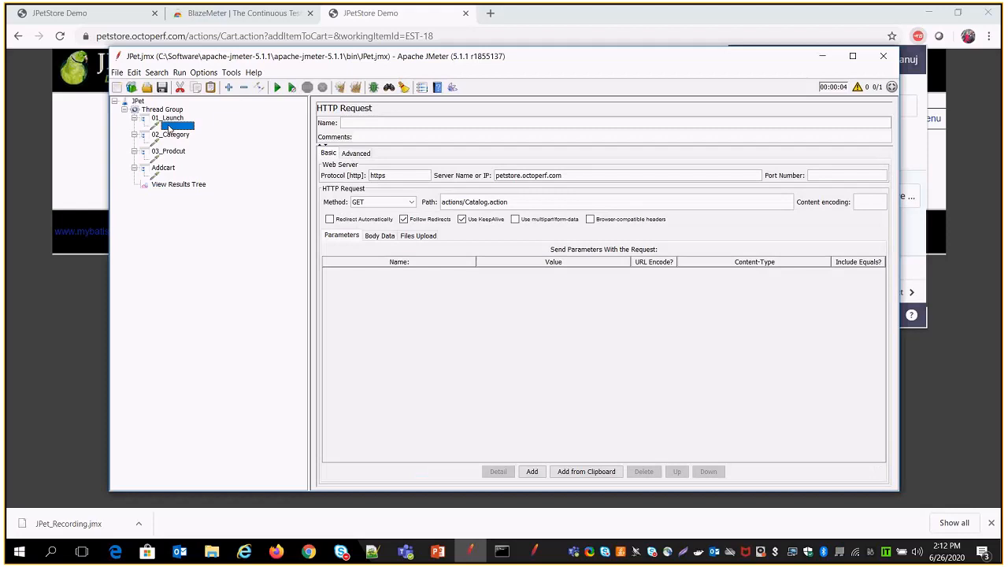
{"action": "left_click", "coordinate": [351, 126]}
{"action": "type", "text": "Launching"}
{"action": "left_click", "coordinate": [175, 144]}
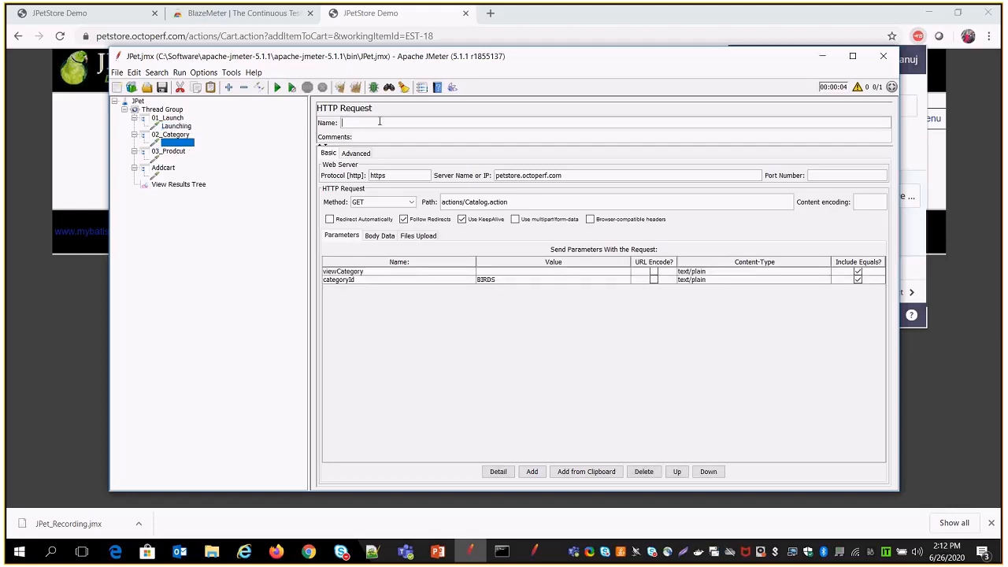
{"action": "type", "text": "P"}
{"action": "key", "text": "BackSpace"}
{"action": "type", "text": "Category Type"}
- Name the HTTP request under 03_Prodcut "ProductType"
{"action": "left_click", "coordinate": [177, 160]}
{"action": "type", "text": "Pr"}
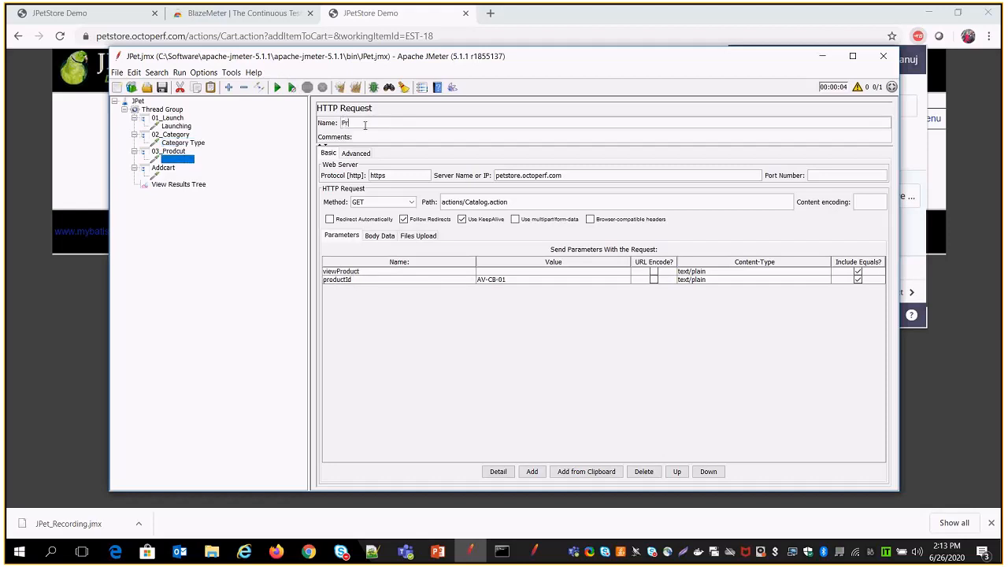
{"action": "type", "text": "oductType"}
- Name the HTTP request under Addcart "Add To cart"
{"action": "left_click", "coordinate": [177, 176]}
{"action": "left_click", "coordinate": [356, 122]}
{"action": "type", "text": "Add"}
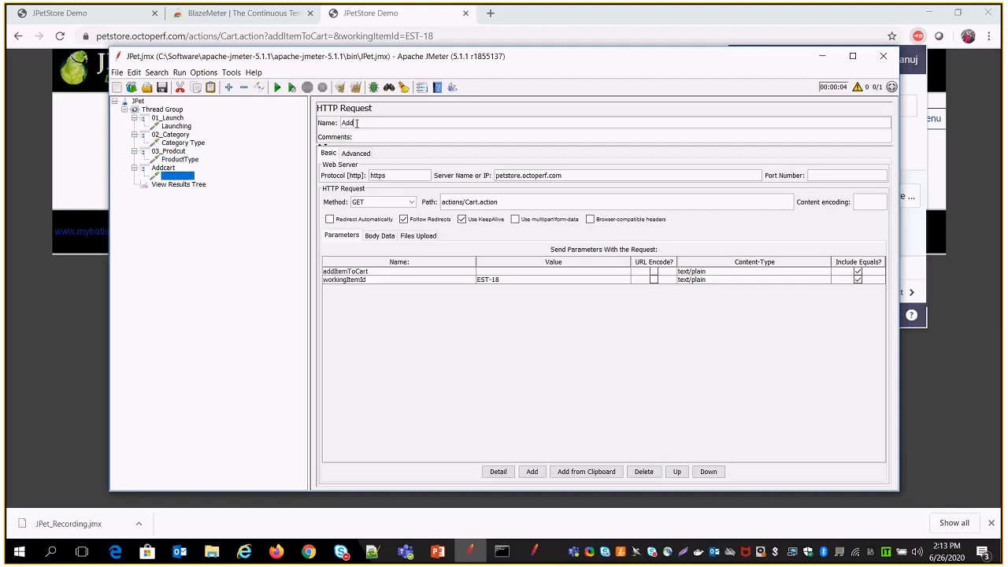
{"action": "type", "text": " to Crta"}
{"action": "key", "text": "BackSpace"}
{"action": "key", "text": "BackSpace"}
{"action": "key", "text": "BackSpace"}
{"action": "type", "text": "a"}
{"action": "key", "text": "BackSpace"}
{"action": "key", "text": "BackSpace"}
{"action": "type", "text": "cart"}
- Run the test plan again and display the response data of the Launching request in the View Results Tree
{"action": "left_click", "coordinate": [183, 143]}
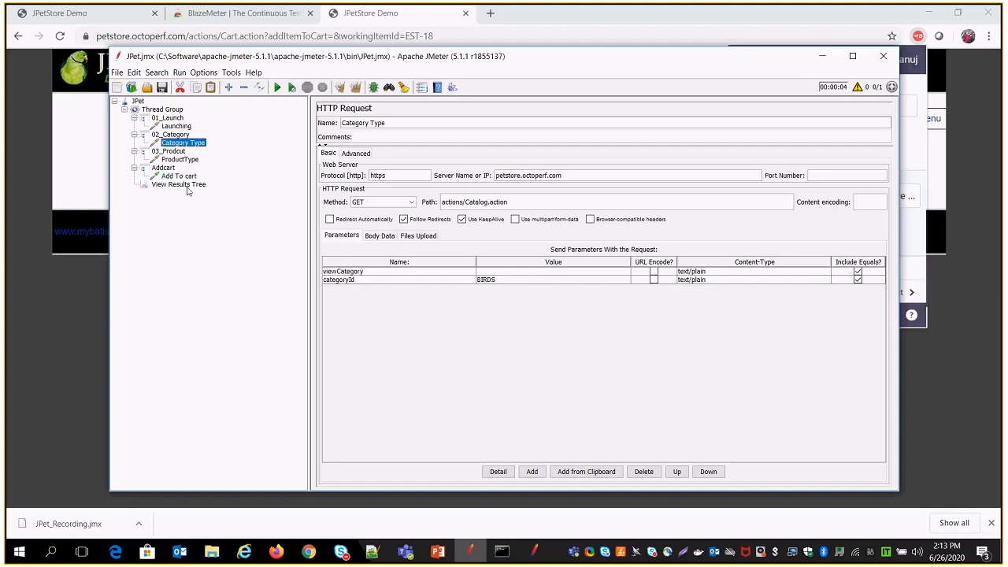
{"action": "left_click", "coordinate": [180, 185]}
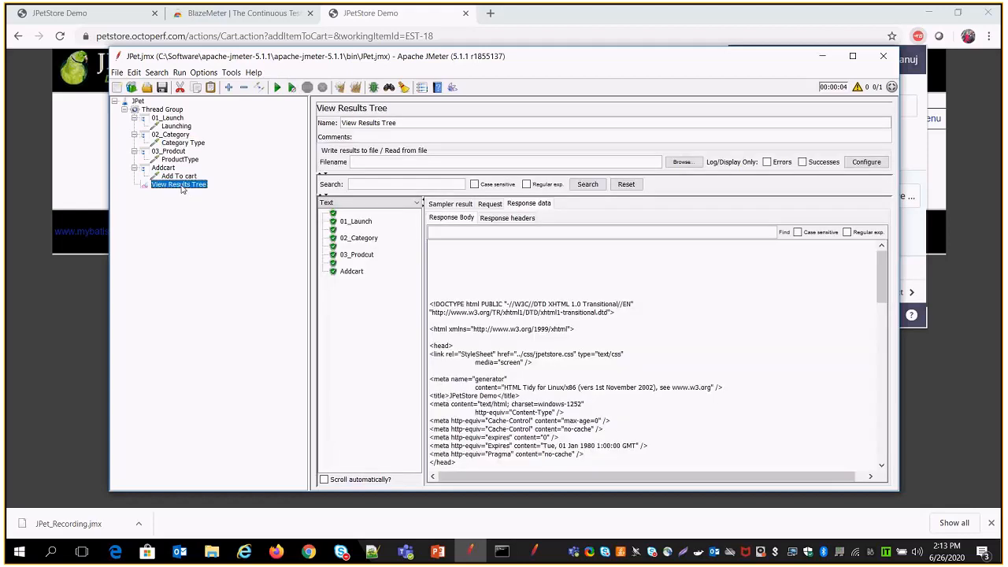
{"action": "left_click", "coordinate": [277, 87]}
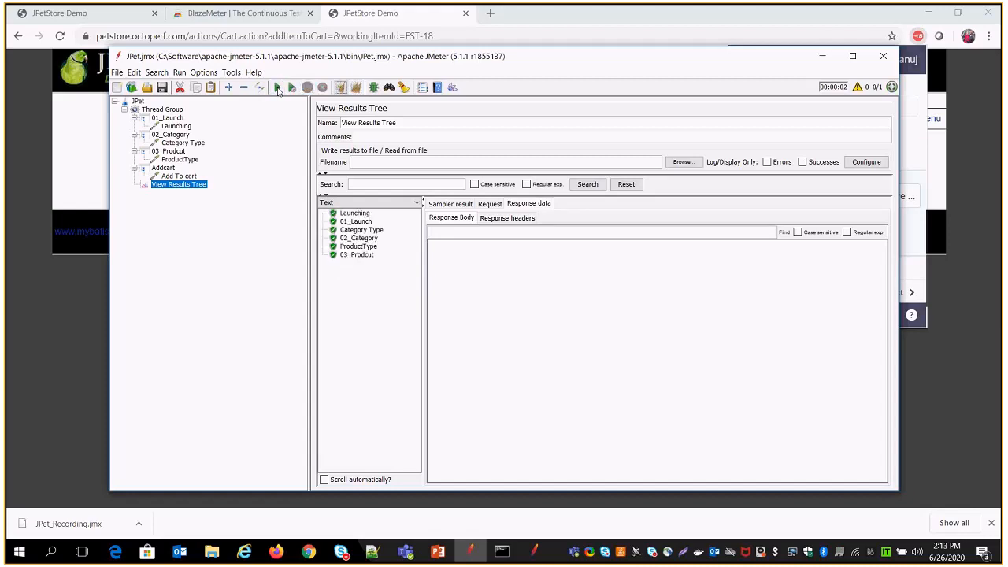
{"action": "left_click", "coordinate": [356, 222]}
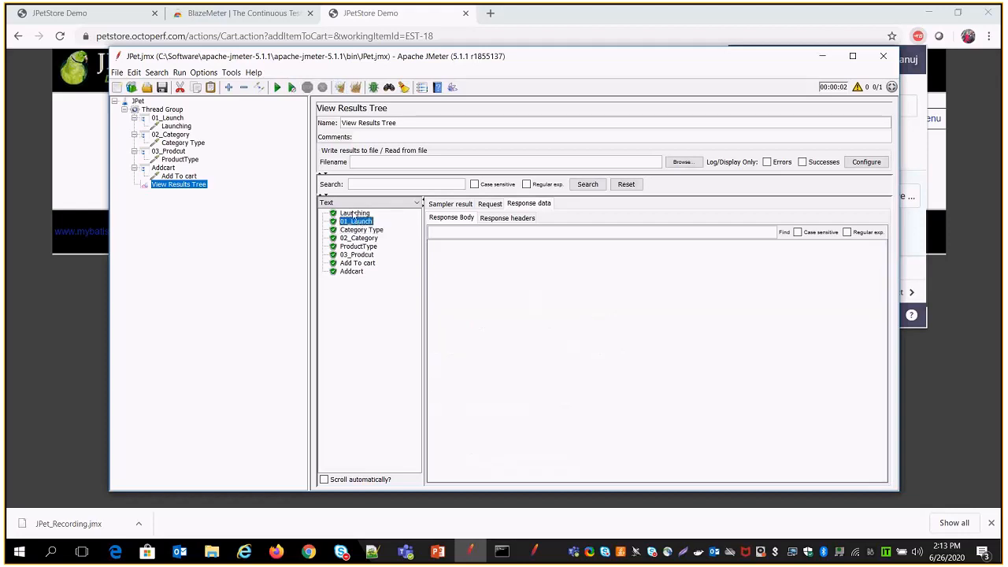
{"action": "left_click", "coordinate": [354, 213]}
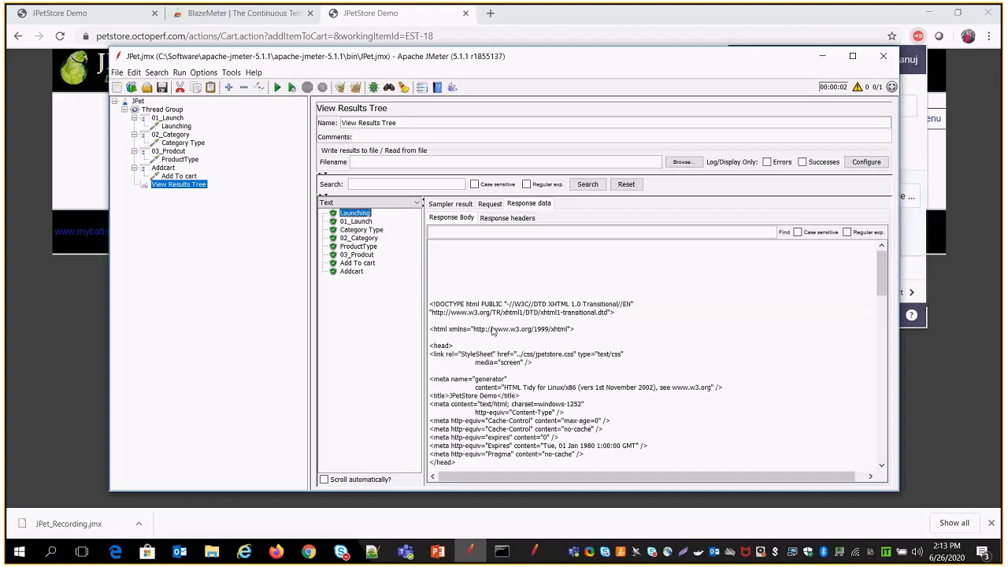
- Enable Generate parent sample on the 01_Launch, 02_Category, 03_Prodcut and Addcart transaction controllers
{"action": "left_click", "coordinate": [167, 119]}
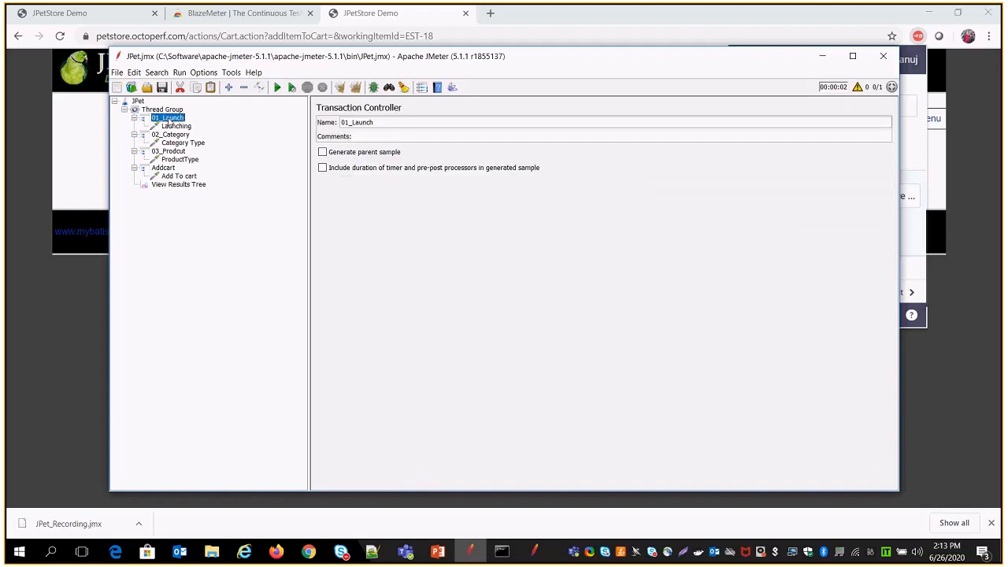
{"action": "left_click", "coordinate": [322, 152]}
{"action": "left_click", "coordinate": [180, 136]}
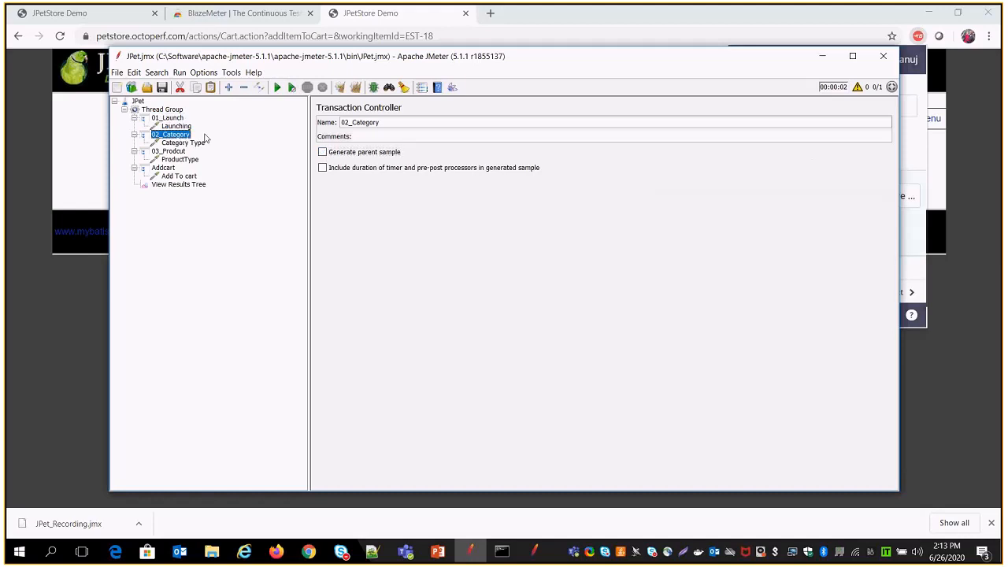
{"action": "left_click", "coordinate": [322, 152]}
{"action": "left_click", "coordinate": [178, 152]}
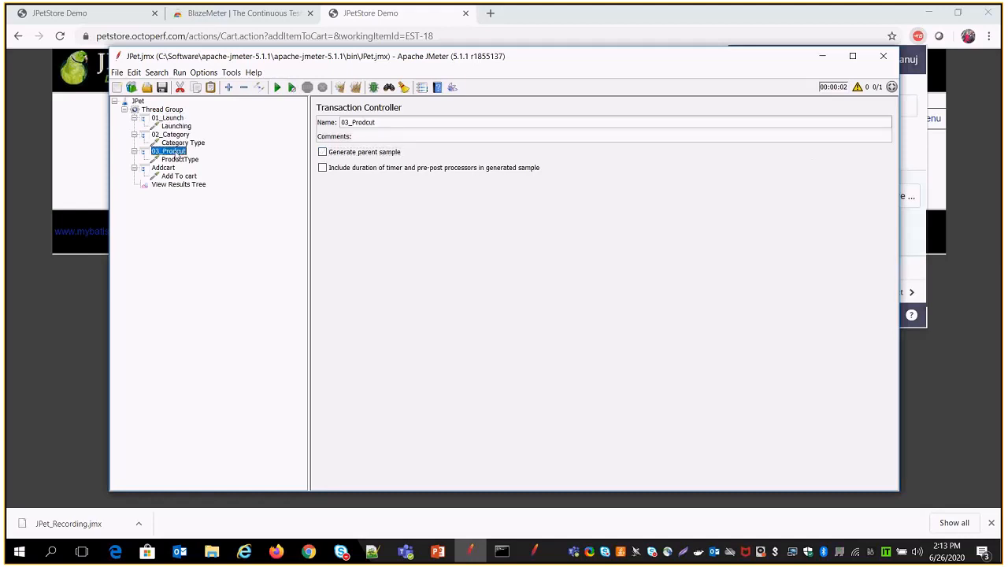
{"action": "left_click", "coordinate": [322, 152]}
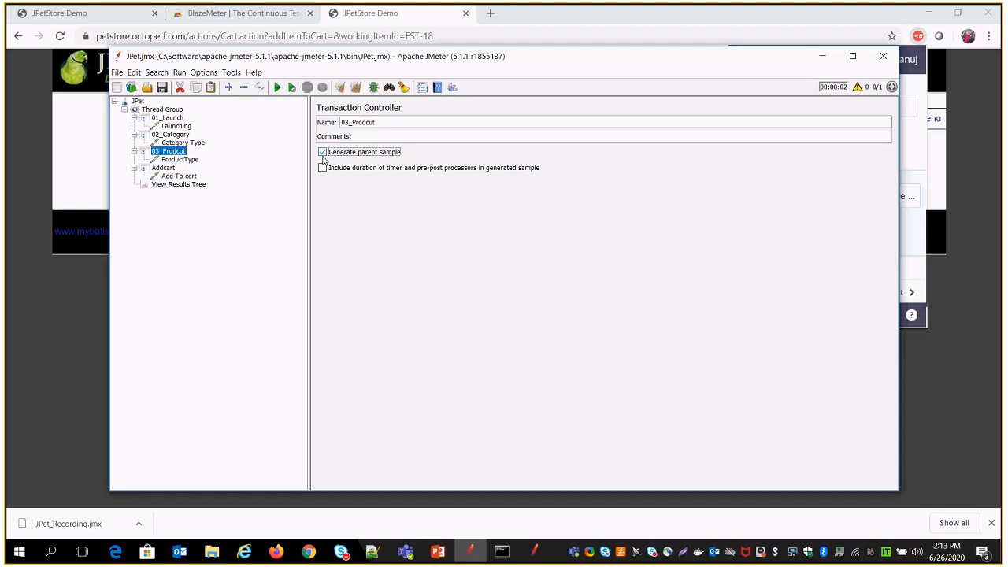
{"action": "left_click", "coordinate": [172, 176]}
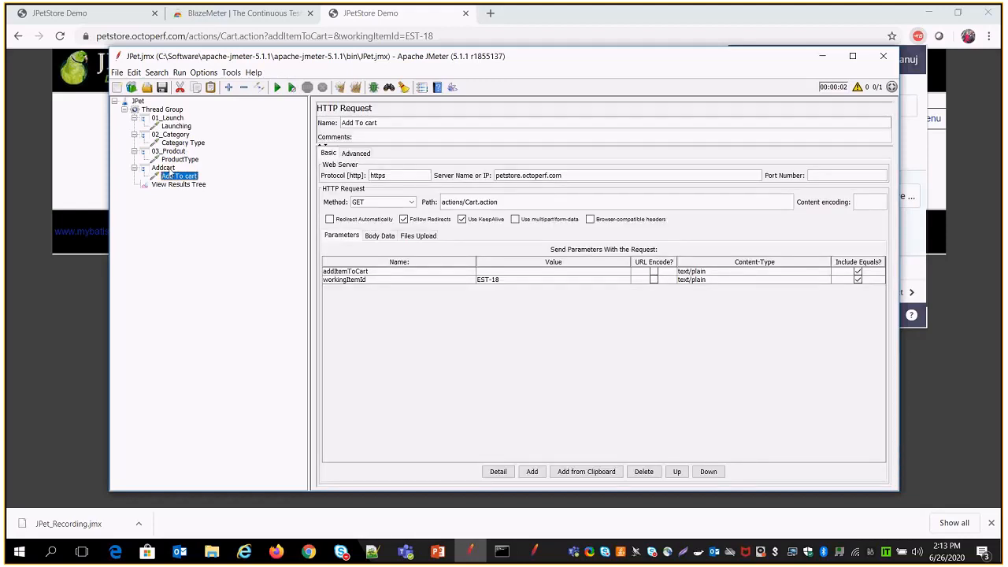
{"action": "left_click", "coordinate": [163, 168]}
{"action": "left_click", "coordinate": [322, 152]}
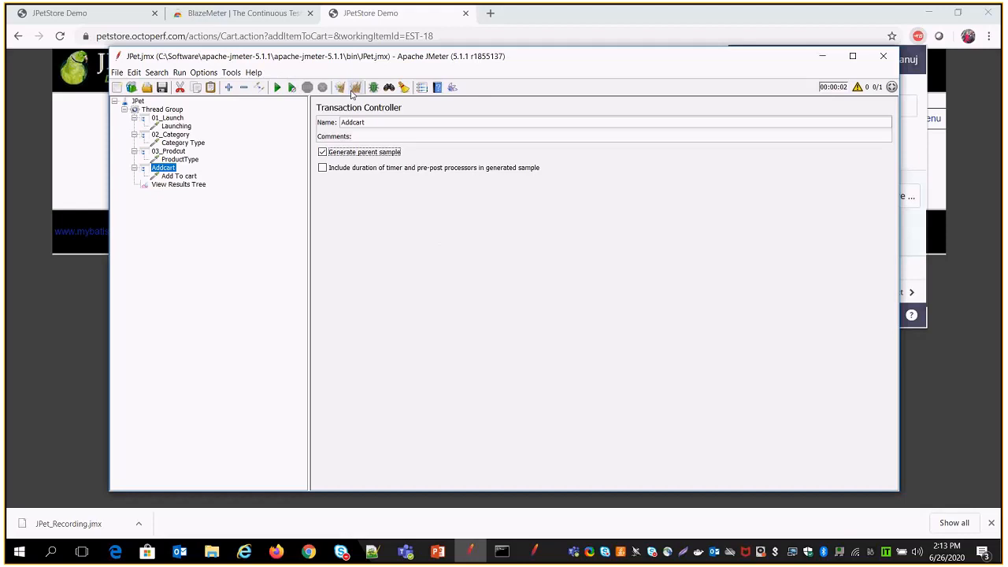
- Rerun the test plan and view the response body and headers of the Launching request nested under 01_Launch
{"action": "left_click", "coordinate": [277, 87]}
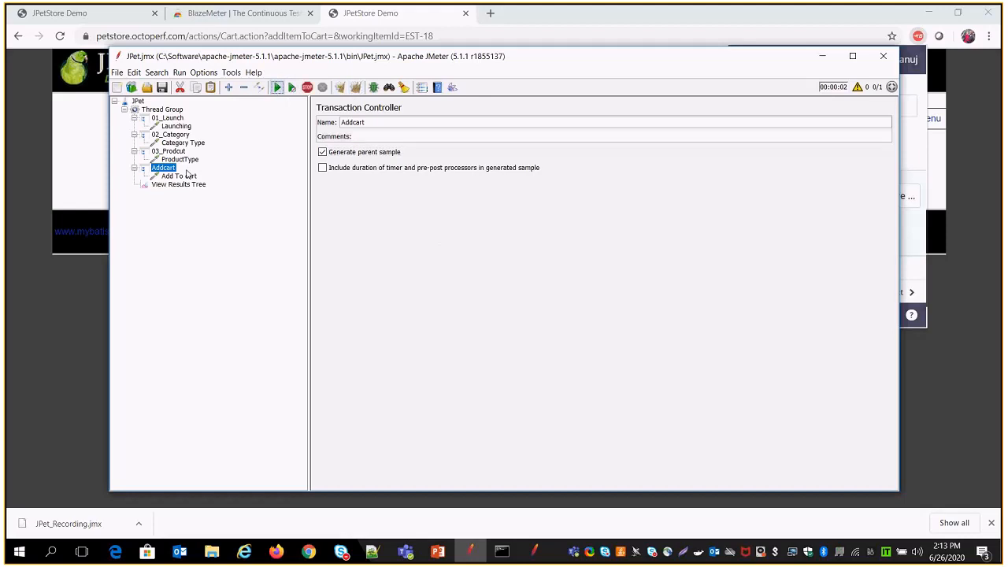
{"action": "left_click", "coordinate": [175, 184]}
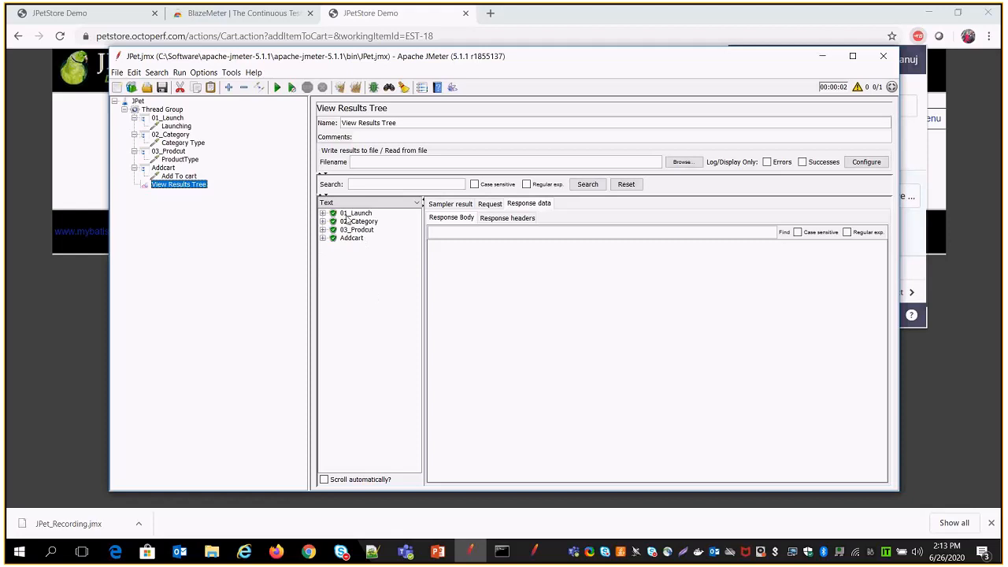
{"action": "left_click", "coordinate": [351, 213]}
{"action": "left_click", "coordinate": [322, 213]}
{"action": "left_click", "coordinate": [366, 222]}
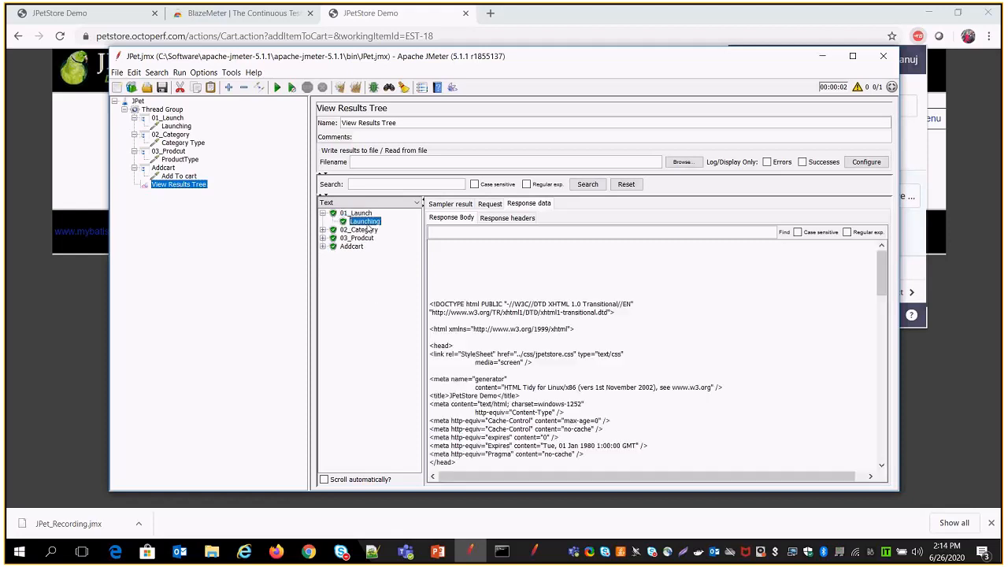
{"action": "left_click", "coordinate": [497, 218]}
- Render the responses as HTML and view the Category Type and ProductType result pages under their parent transactions
{"action": "left_click", "coordinate": [367, 202]}
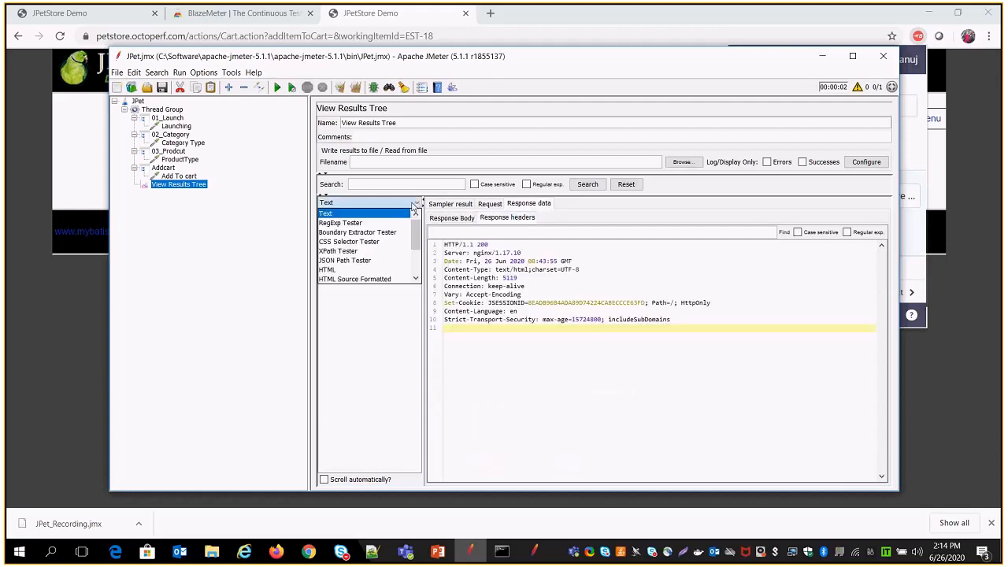
{"action": "left_click", "coordinate": [345, 270]}
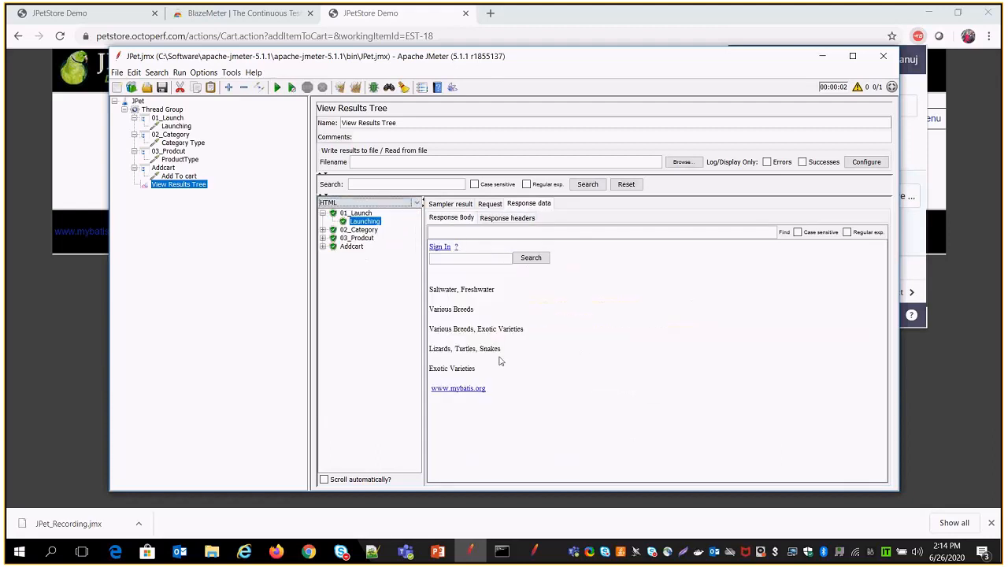
{"action": "double_click", "coordinate": [359, 229]}
{"action": "left_click", "coordinate": [357, 238]}
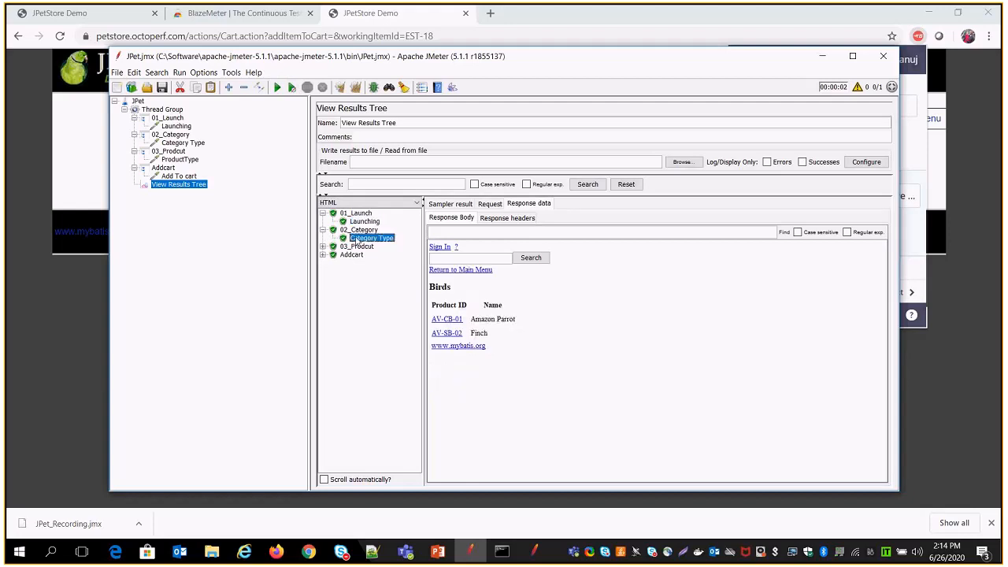
{"action": "double_click", "coordinate": [357, 247]}
{"action": "left_click", "coordinate": [358, 255]}
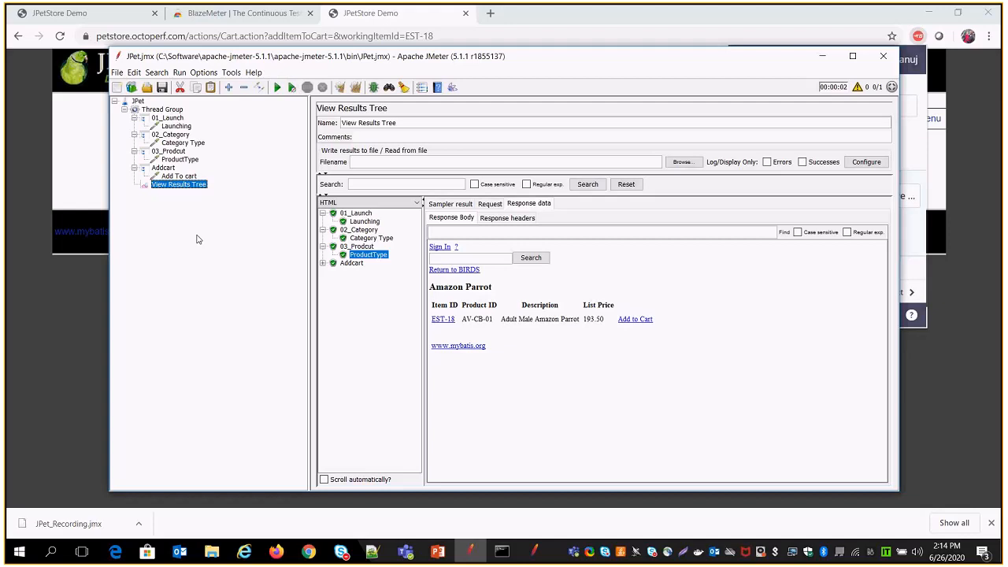
- Display the Thread Group settings, and close the download bar in the Chrome window
{"action": "left_click", "coordinate": [172, 110]}
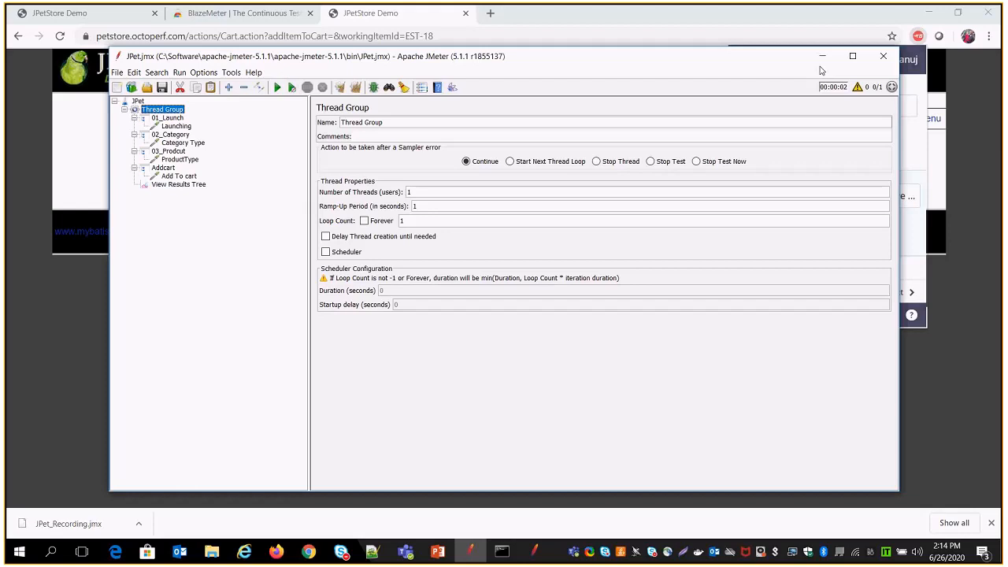
{"action": "left_click", "coordinate": [990, 522]}
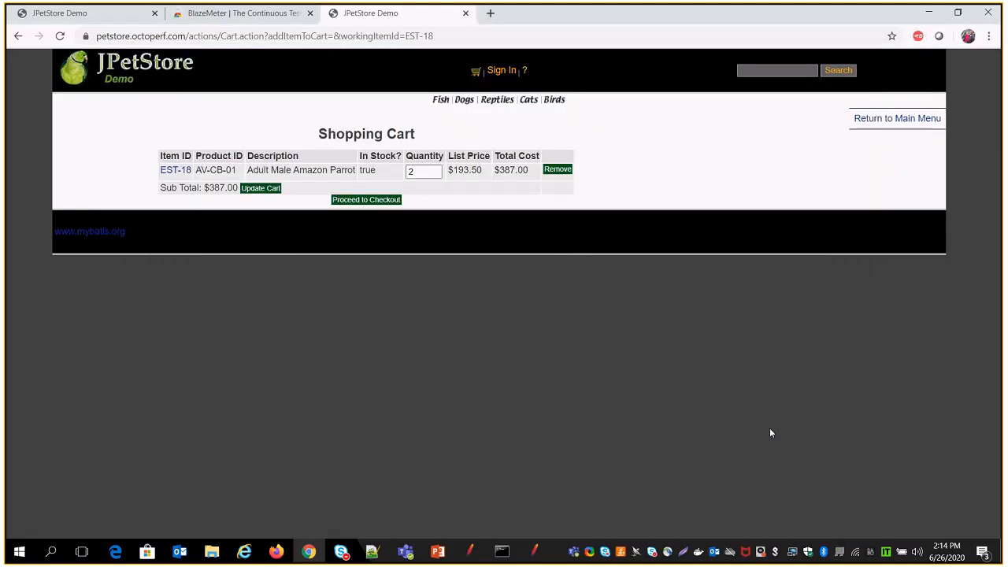